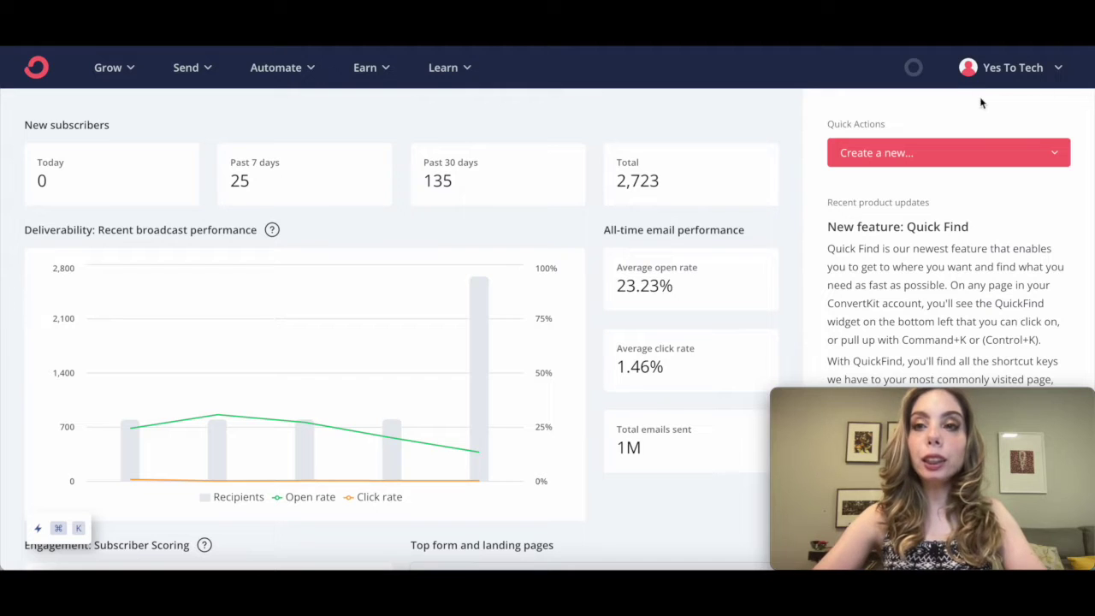
# Step: Start a new form from Grow > Landing Pages & Forms and pick the Inline format
pyautogui.click(122, 76)
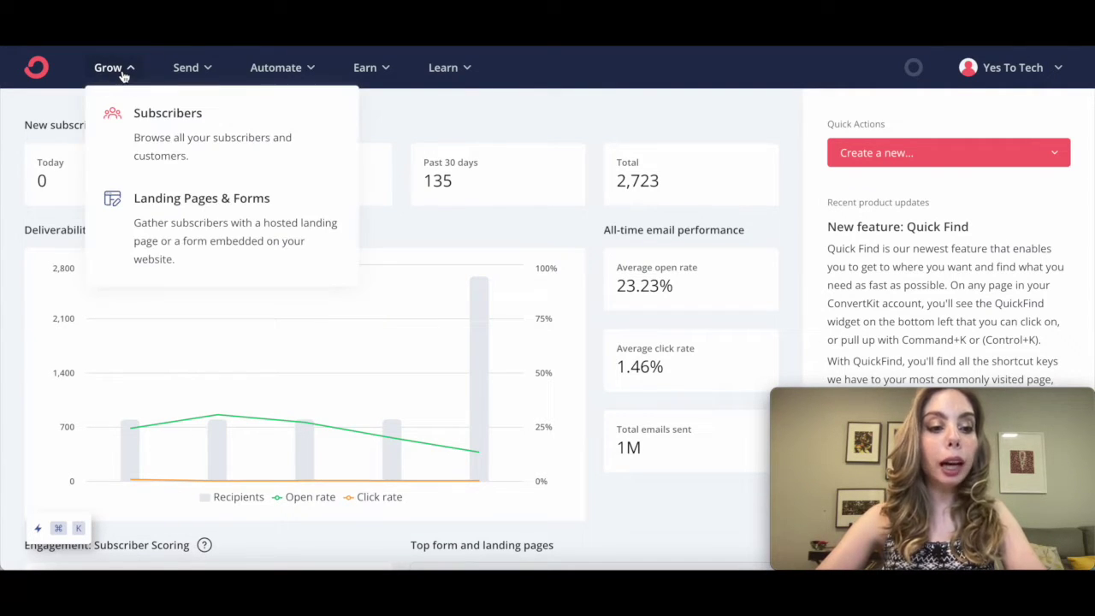
pyautogui.click(214, 215)
pyautogui.scroll(-5, 932, 311)
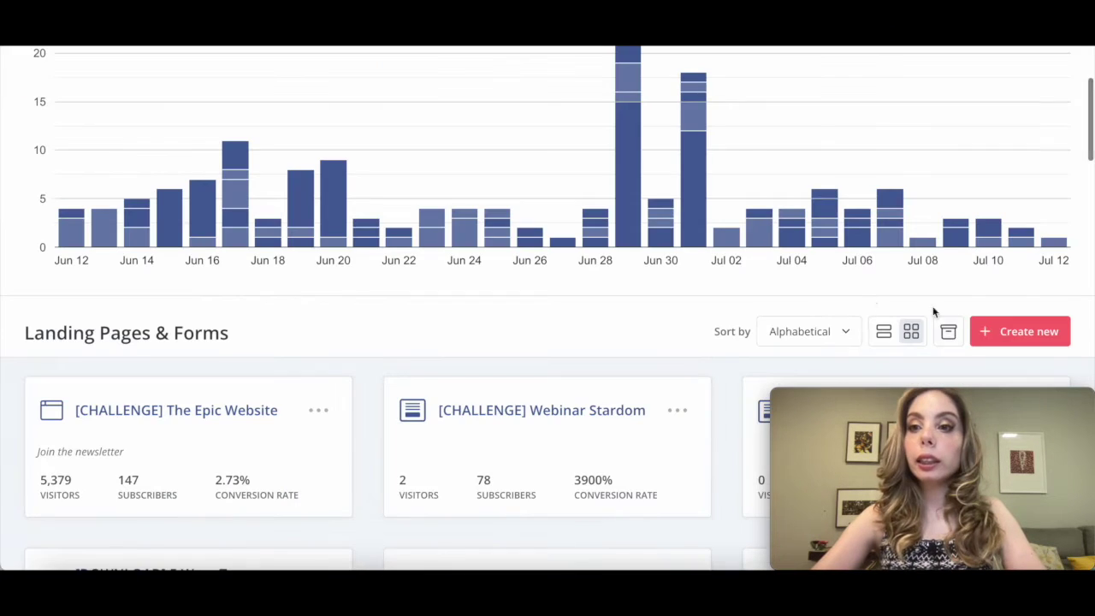
pyautogui.click(998, 338)
pyautogui.click(439, 220)
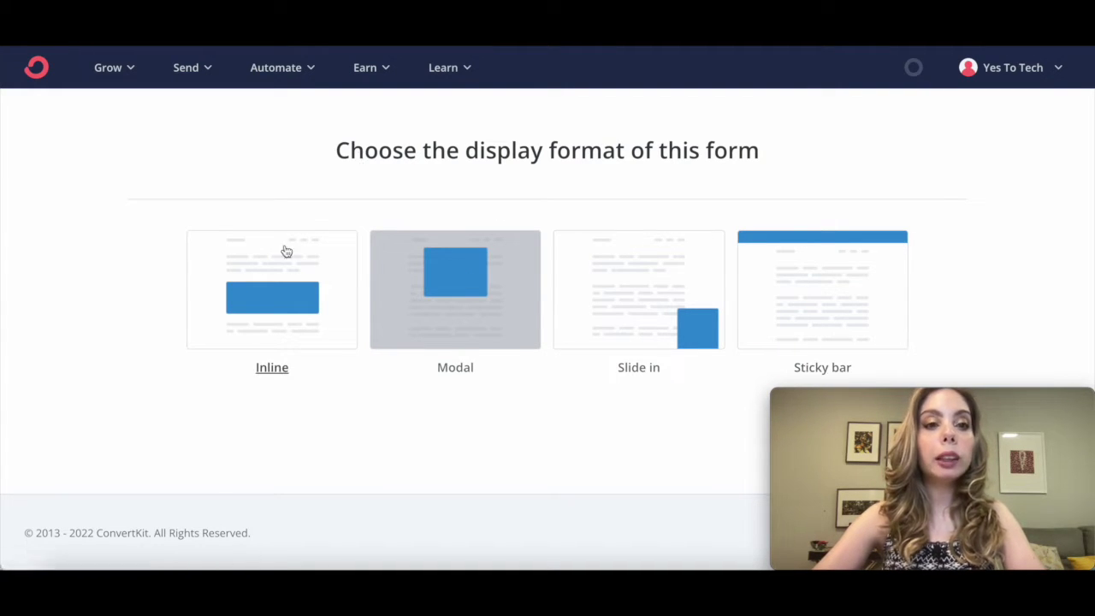
pyautogui.click(277, 271)
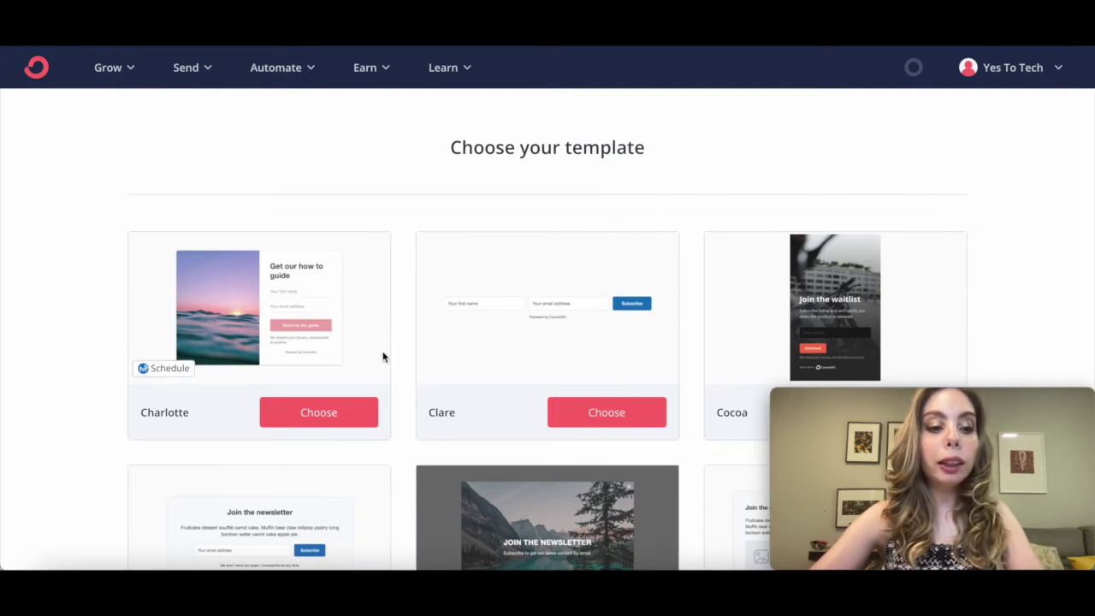
# Step: Browse the inline templates, base the form on Charlotte, and make its name editable
pyautogui.scroll(-3, 418, 223)
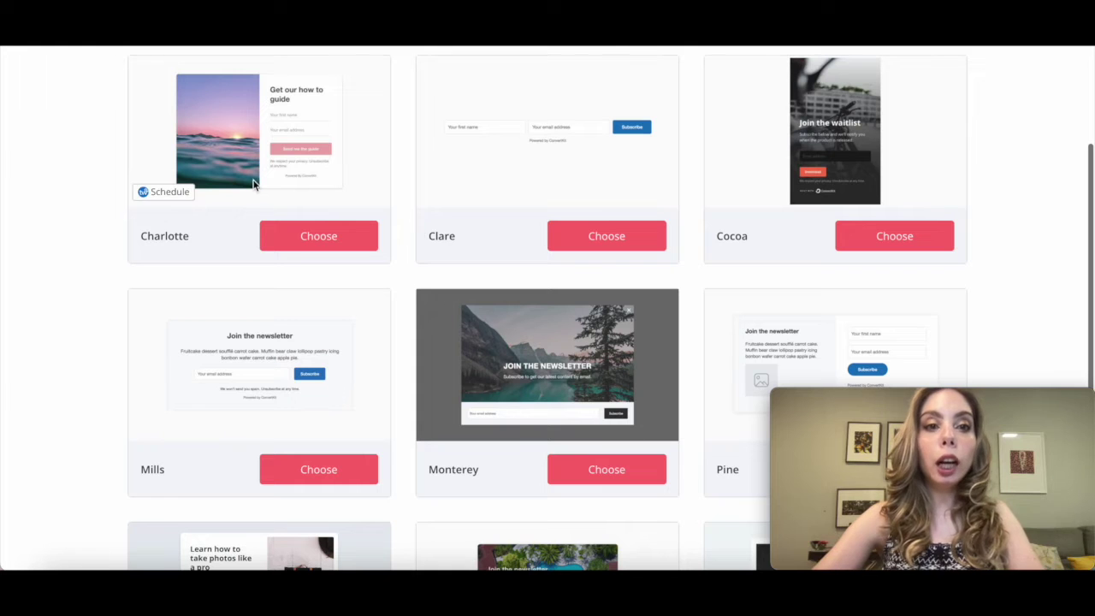
pyautogui.scroll(-3, 842, 188)
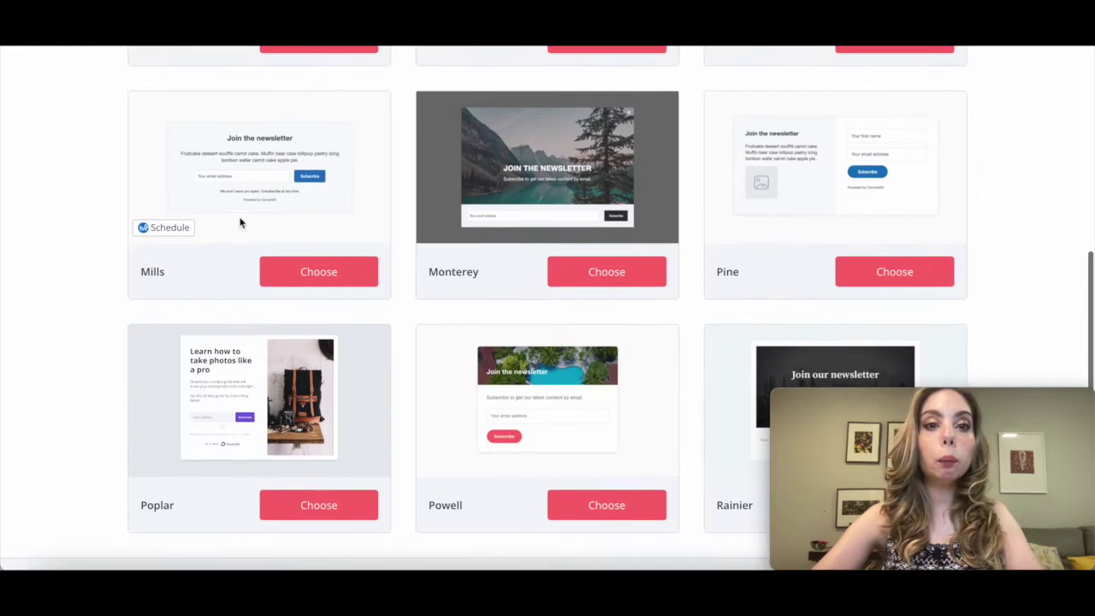
pyautogui.scroll(-1, 816, 167)
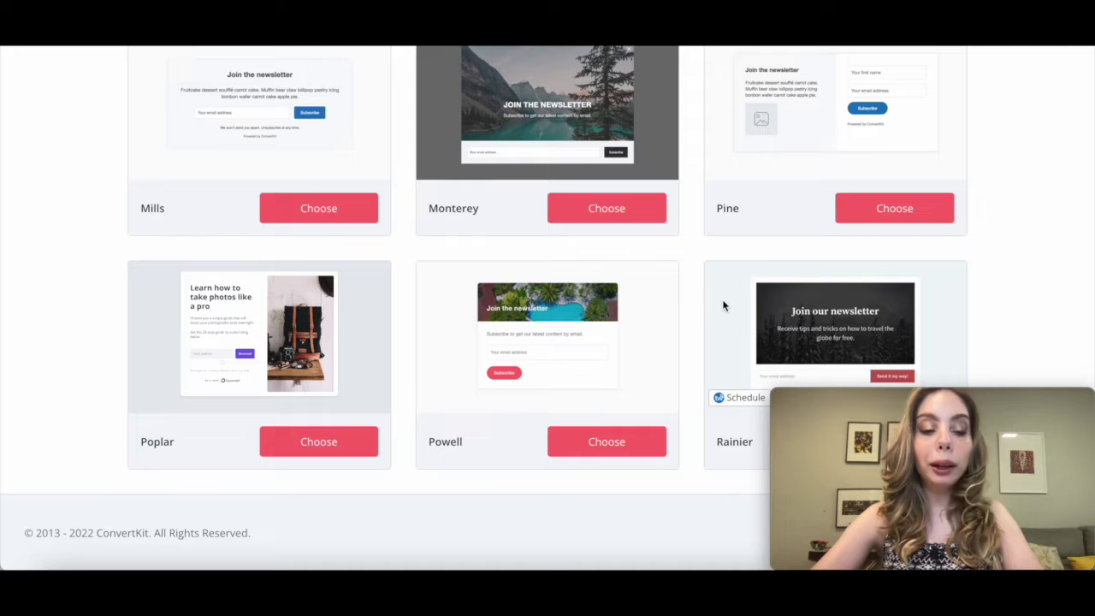
pyautogui.scroll(5, 721, 304)
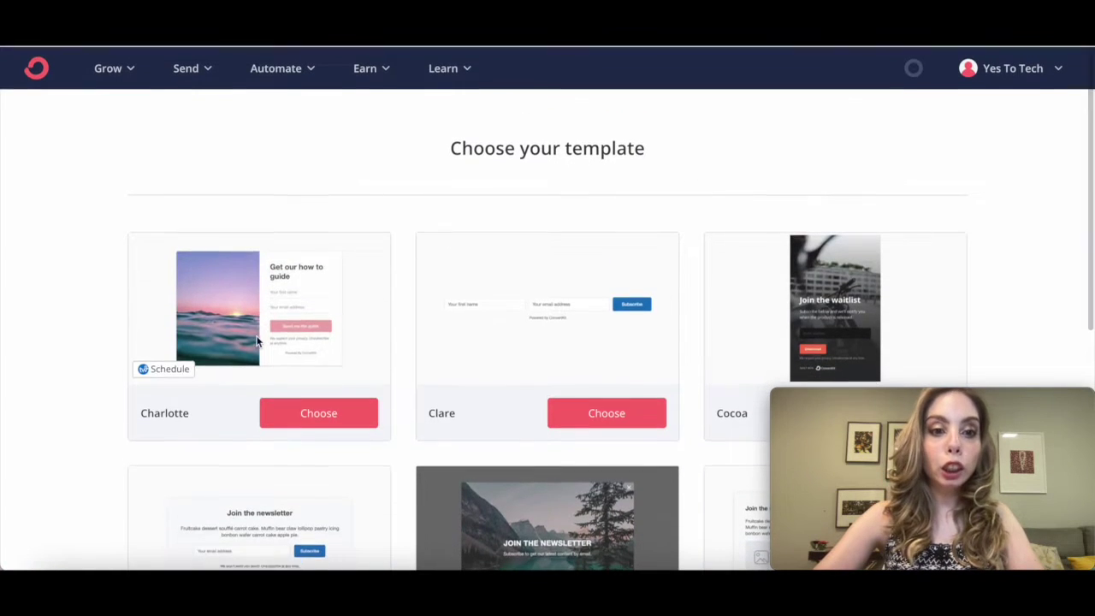
pyautogui.click(359, 414)
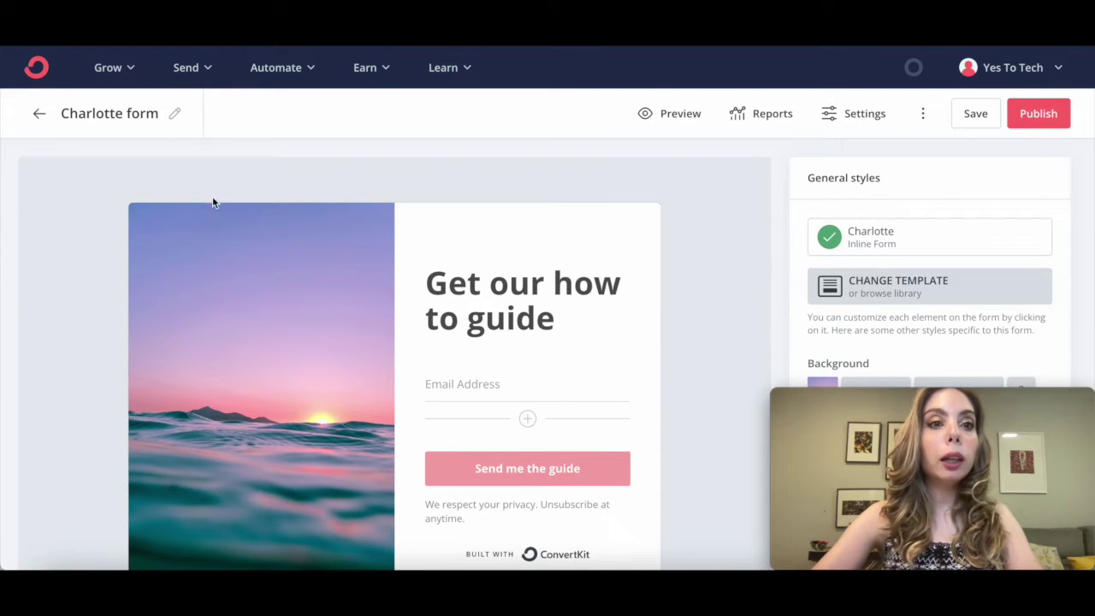
pyautogui.click(148, 117)
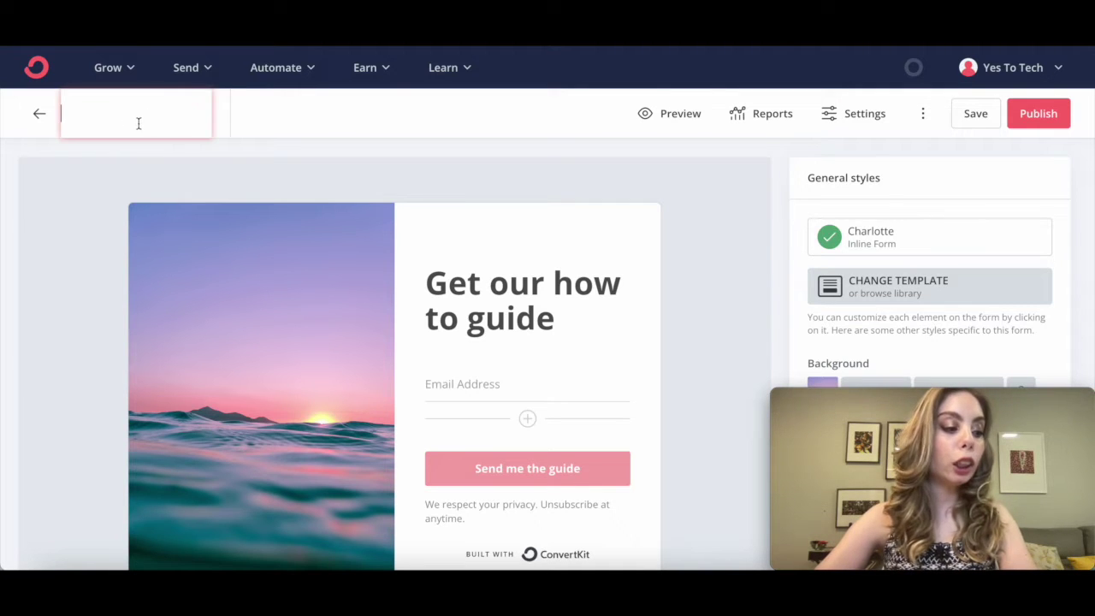
# Step: Name the form 'Lead Magnet Demo' and review its general style settings
pyautogui.write('Le')
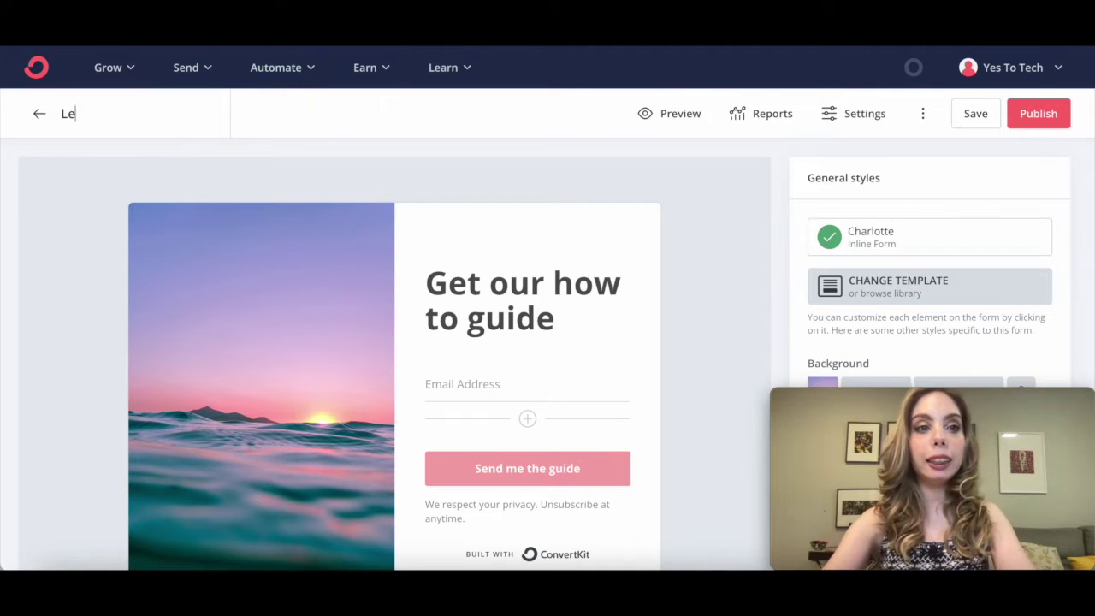
pyautogui.write('ad Magnet Demo')
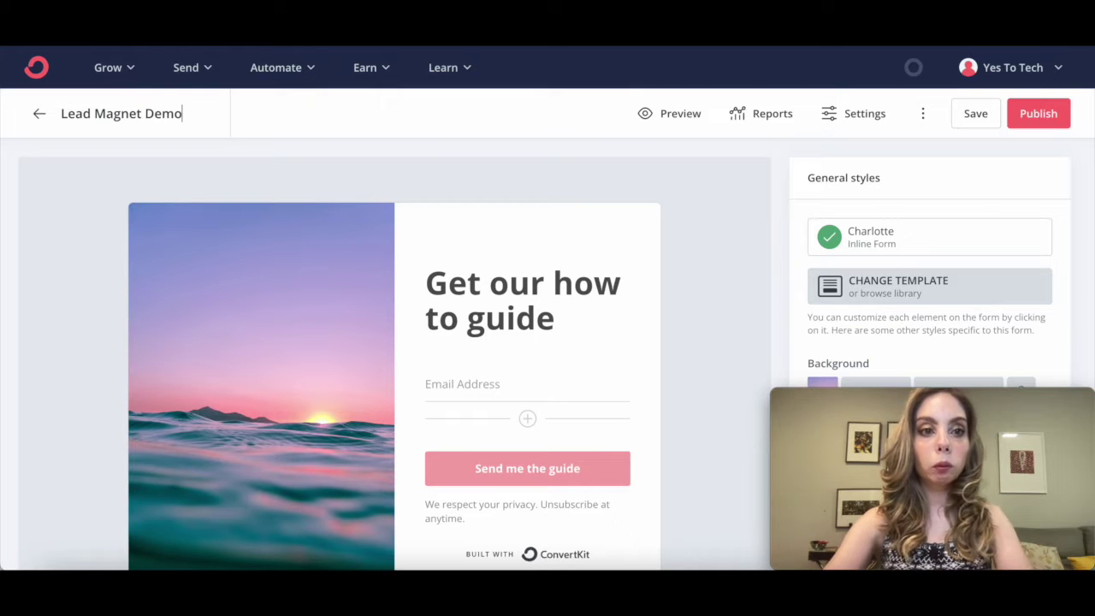
pyautogui.press('Return')
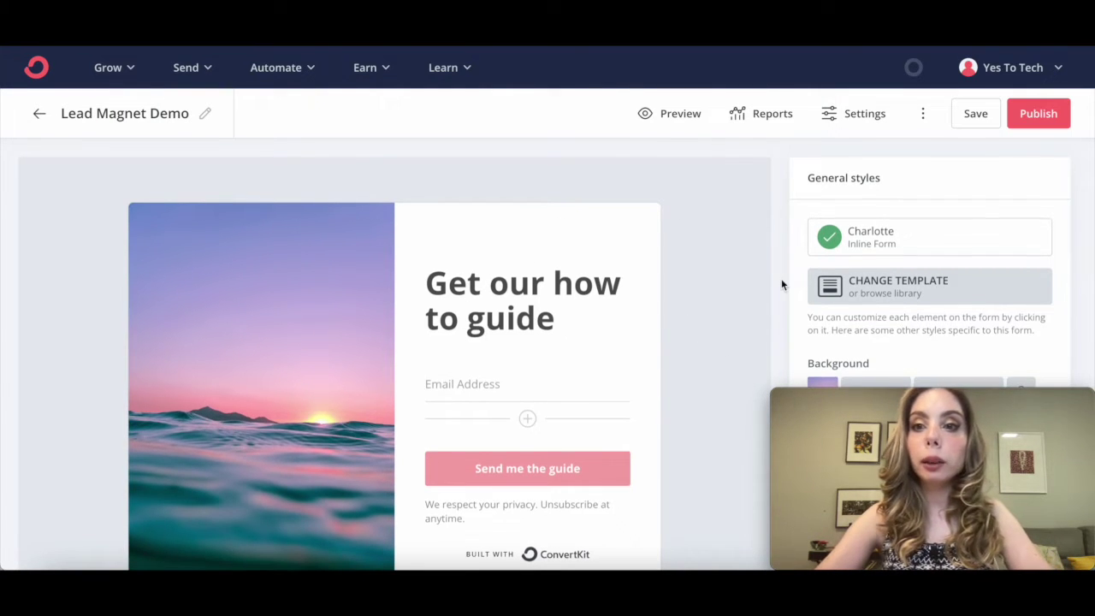
pyautogui.scroll(-3, 781, 278)
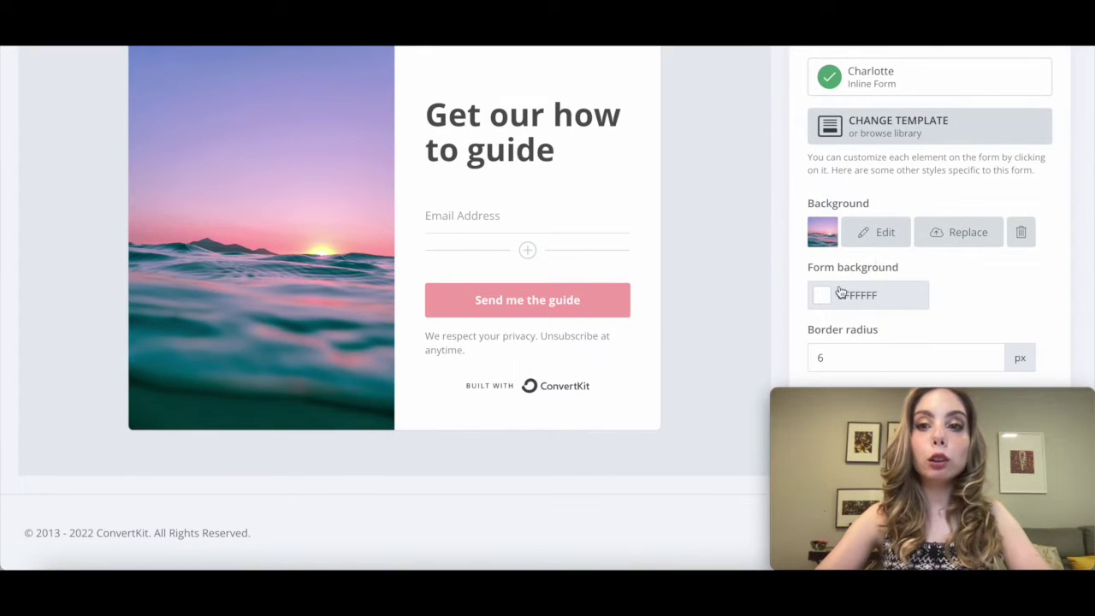
pyautogui.scroll(-3, 875, 293)
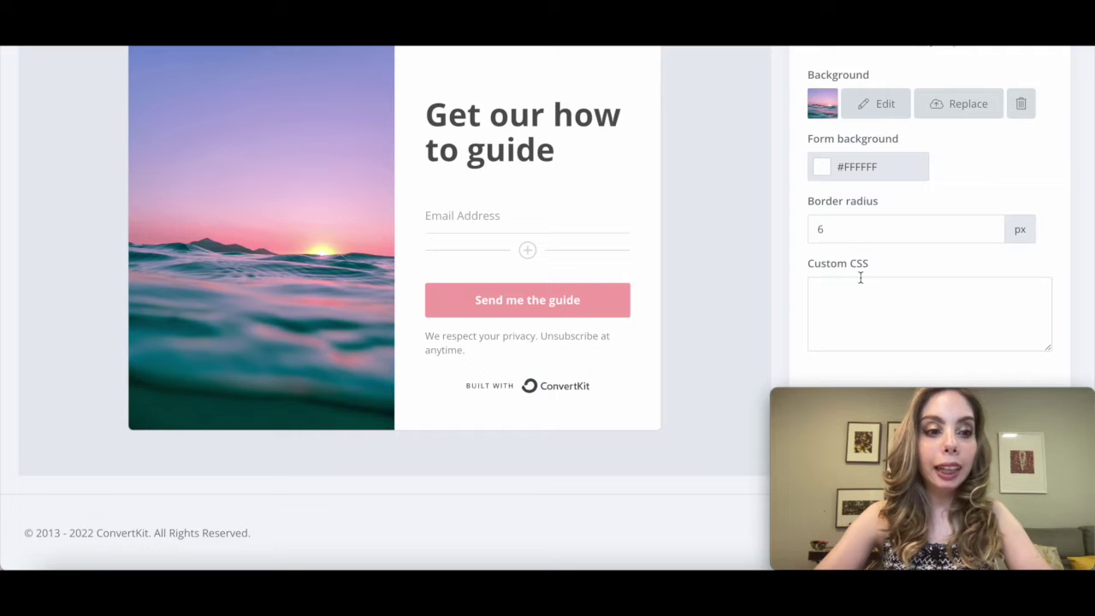
pyautogui.scroll(3, 951, 318)
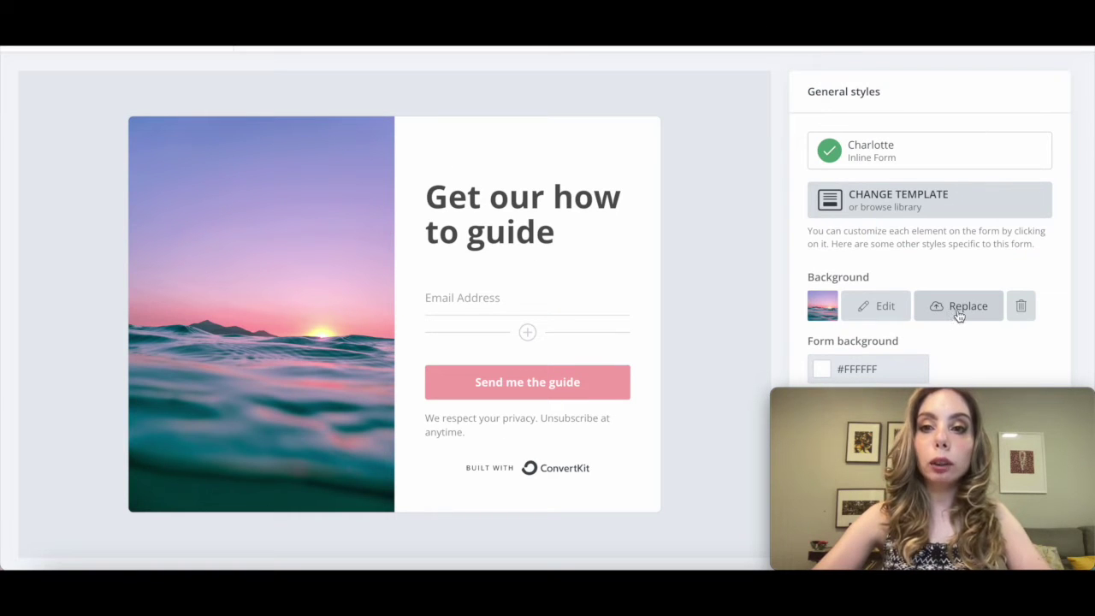
# Step: Replace the form background with the keyboard photo and select 'how to guide' in the headline
pyautogui.click(946, 306)
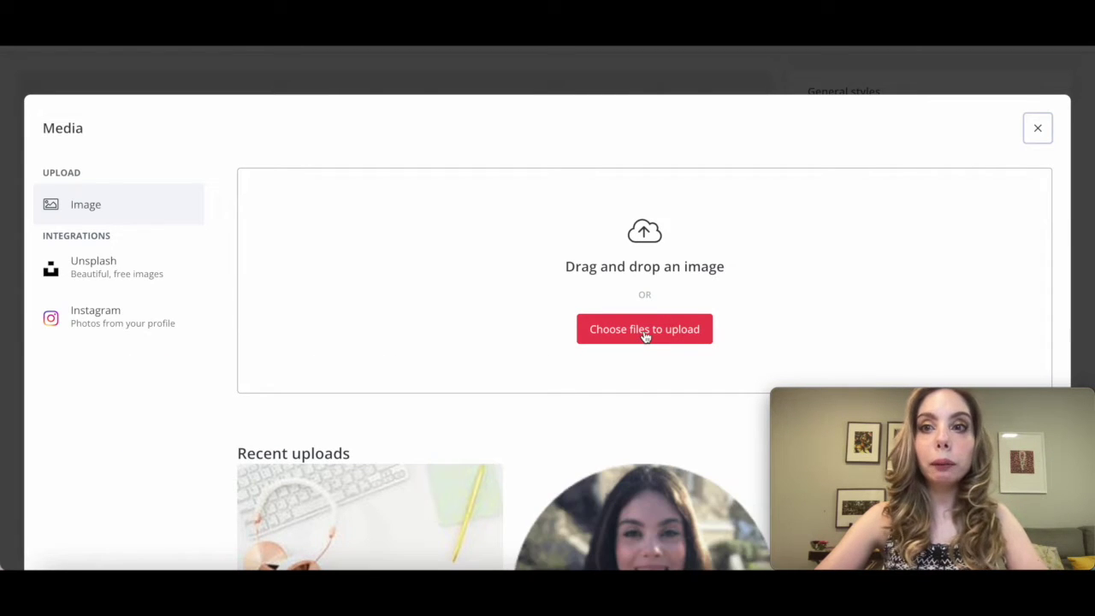
pyautogui.scroll(-3, 645, 334)
pyautogui.click(425, 314)
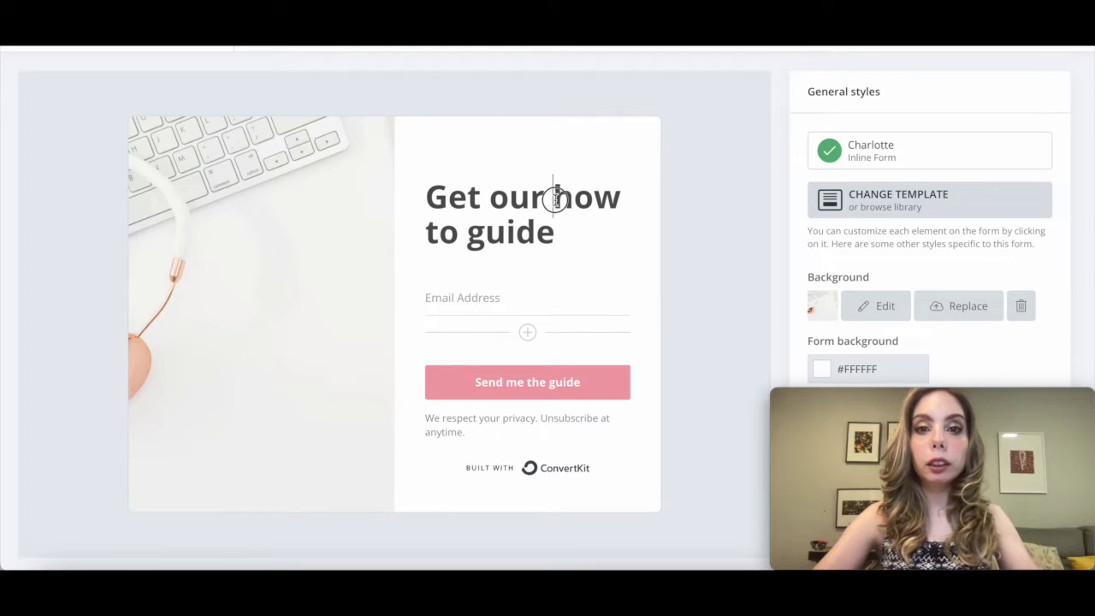
pyautogui.moveTo(550, 196); pyautogui.dragTo(579, 237)
# Step: Change the headline to 'Get our FREE Workbook!' and the button to 'Give me the FREE workbook'
pyautogui.write('FREE Workbook!')
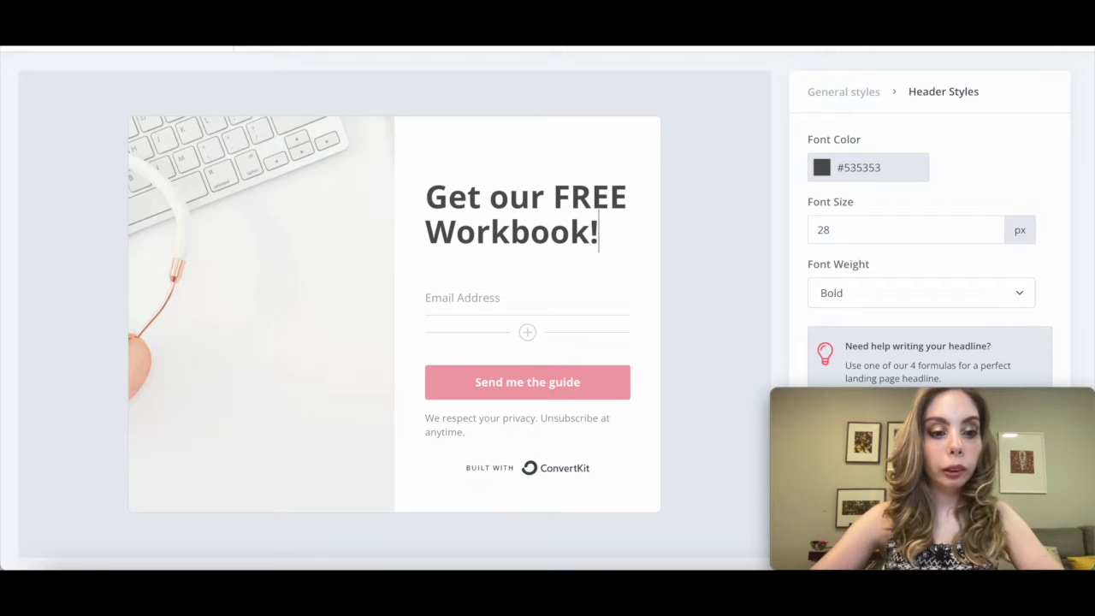
pyautogui.click(544, 389)
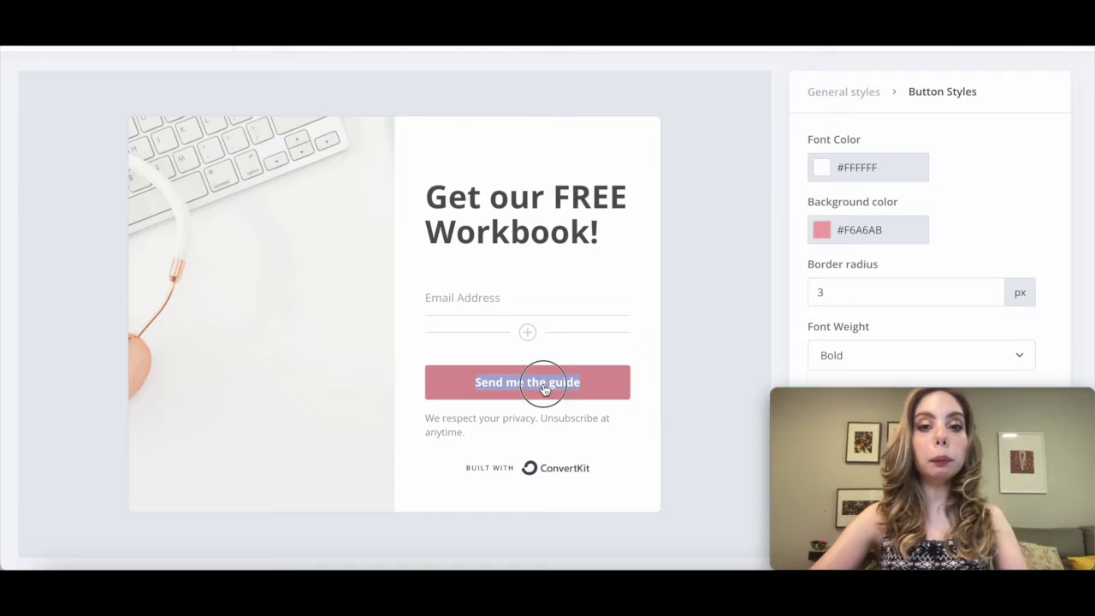
pyautogui.write('Give me the FREE workboo')
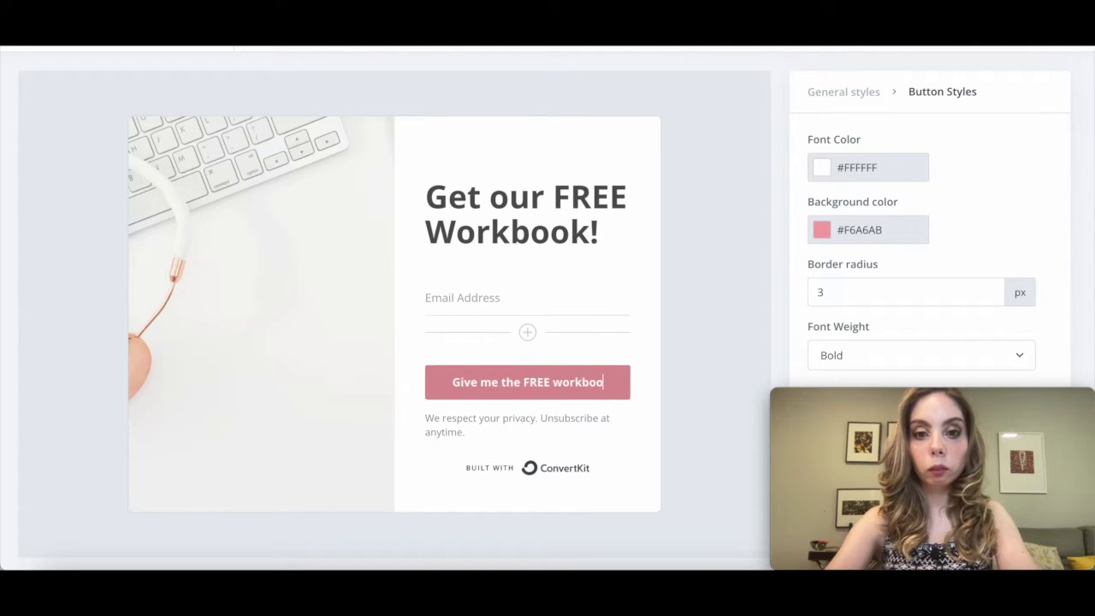
pyautogui.write('k')
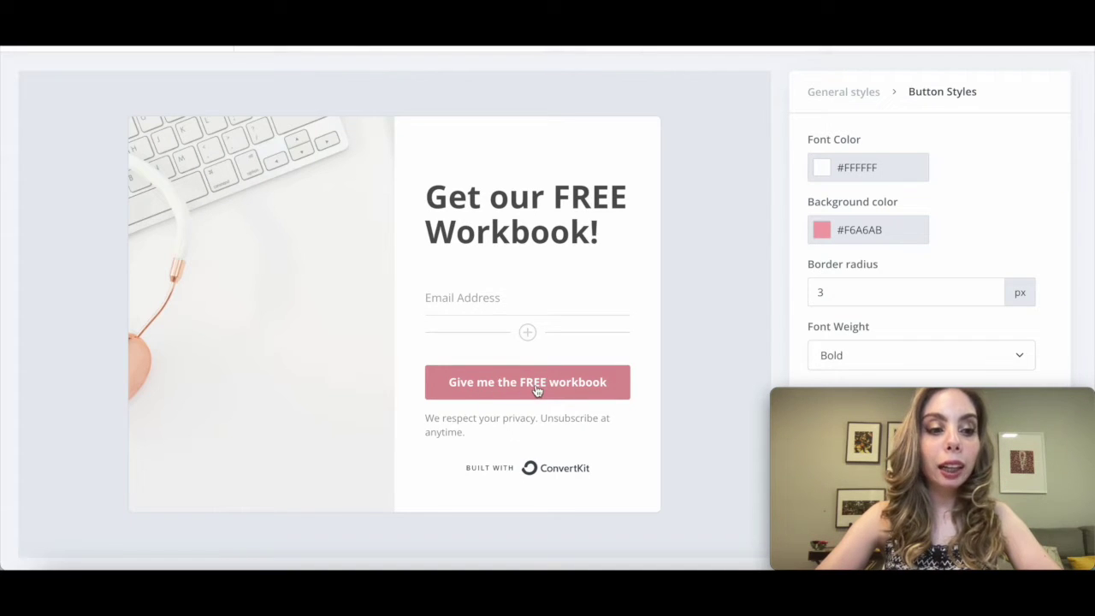
pyautogui.click(537, 377)
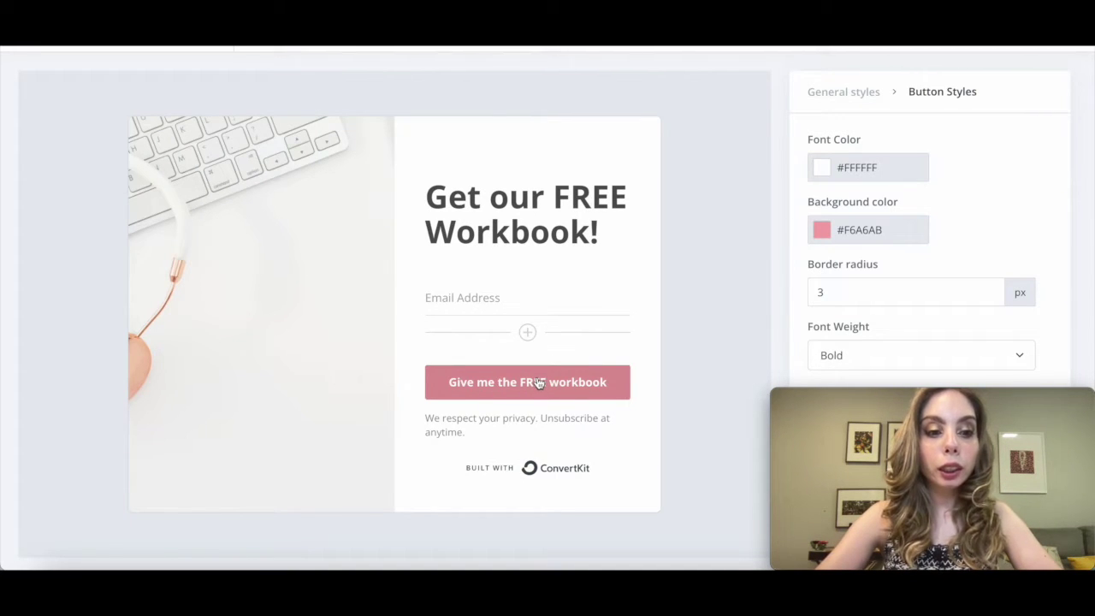
# Step: Set the button background to #FCB900 and add a new field below Email Address
pyautogui.click(880, 233)
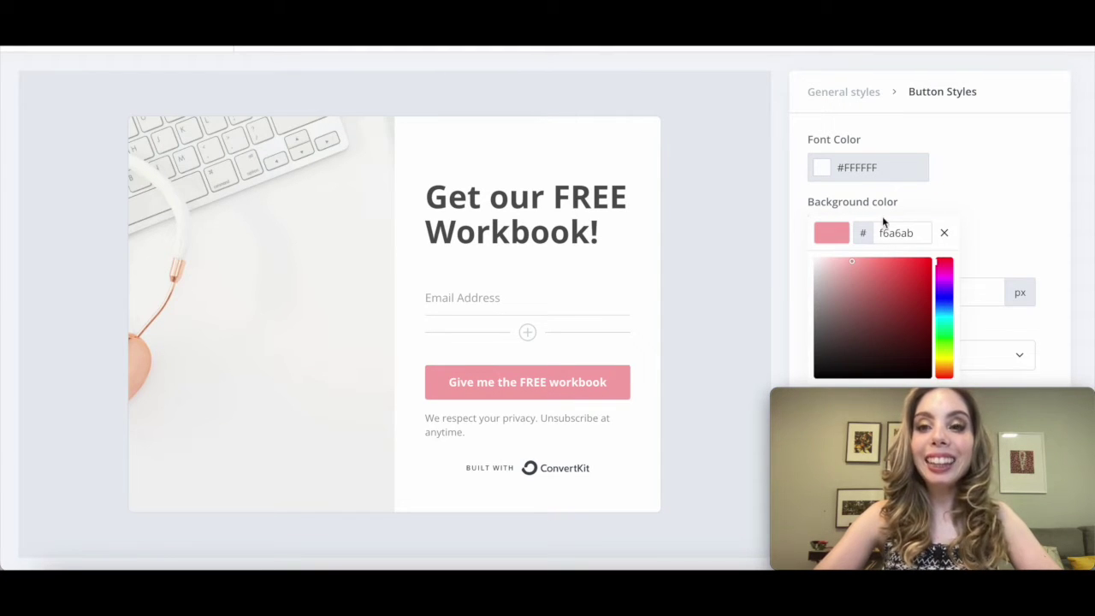
pyautogui.doubleClick(909, 233)
pyautogui.write('fcb900')
pyautogui.click(645, 185)
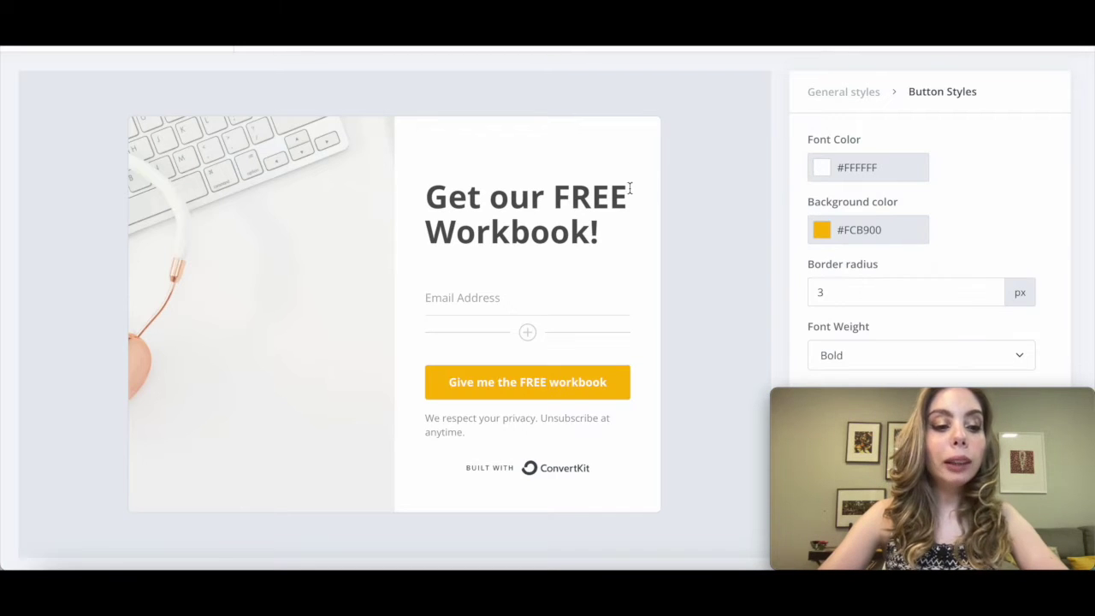
pyautogui.click(527, 333)
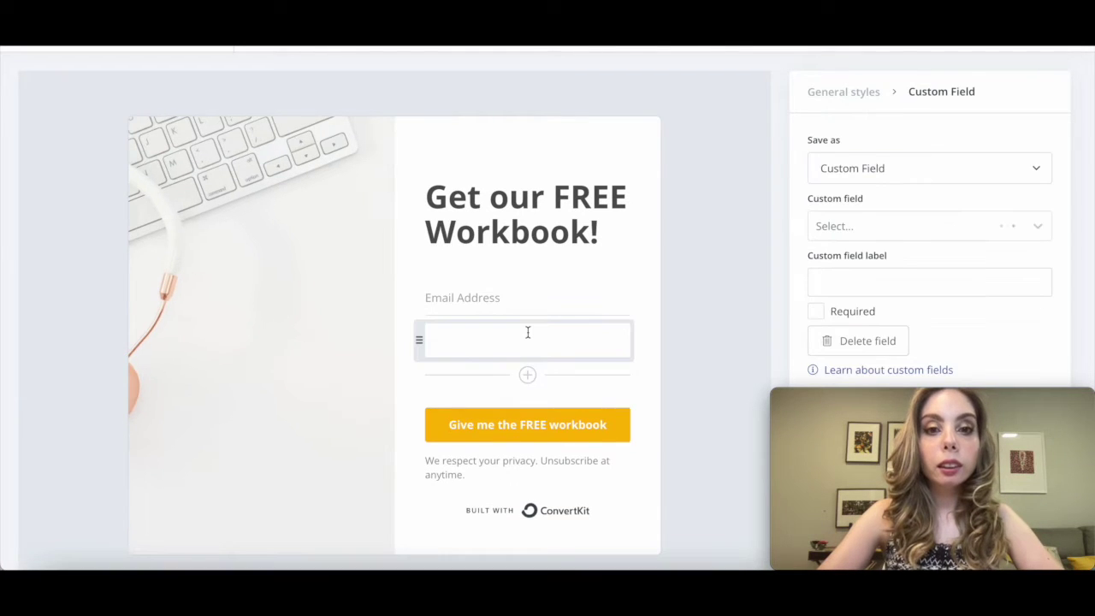
# Step: Make the new field a First Name custom field and move it above Email Address
pyautogui.click(892, 165)
pyautogui.click(915, 180)
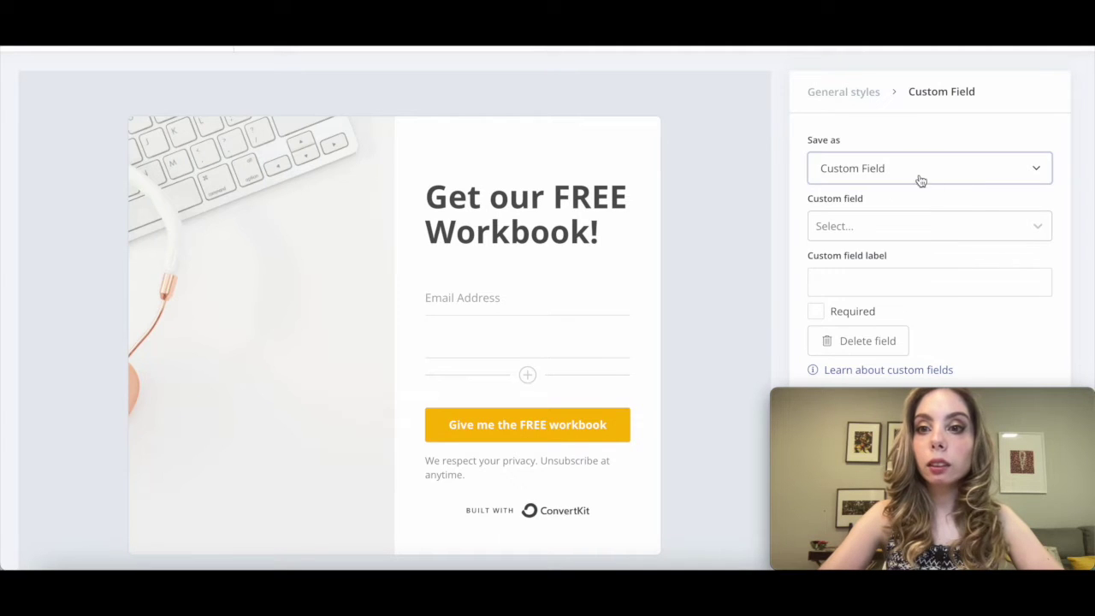
pyautogui.click(935, 217)
pyautogui.click(948, 262)
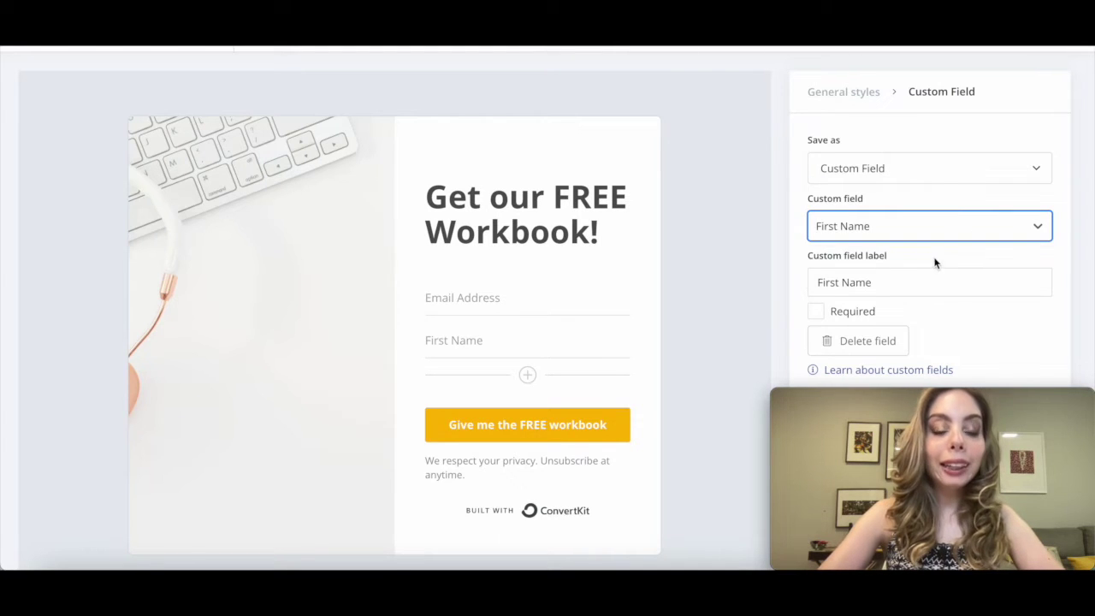
pyautogui.moveTo(416, 339); pyautogui.dragTo(416, 302)
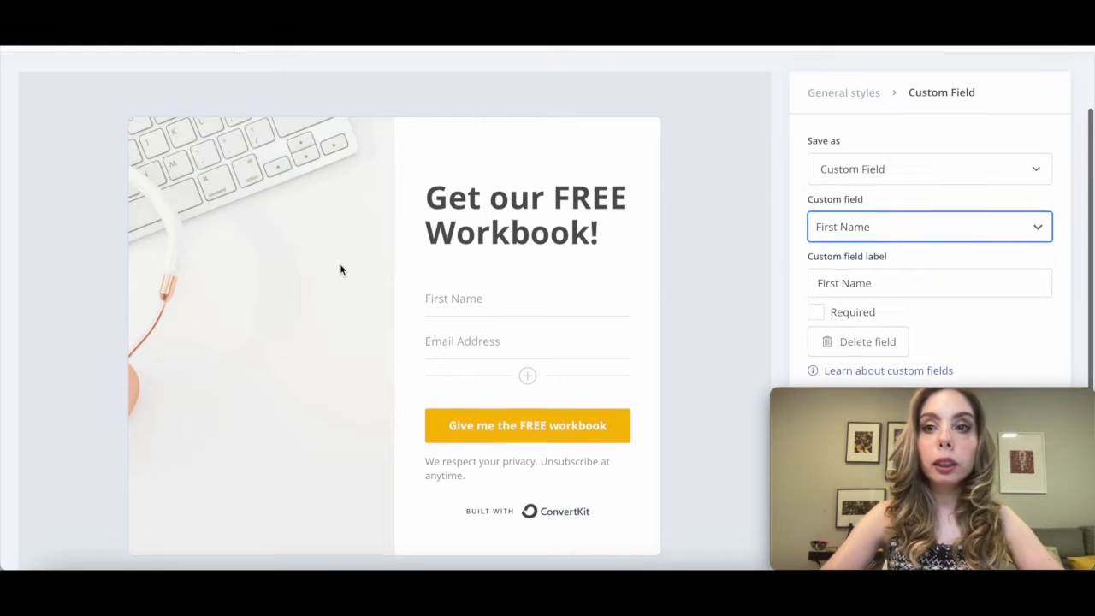
pyautogui.scroll(1, 340, 265)
pyautogui.click(855, 114)
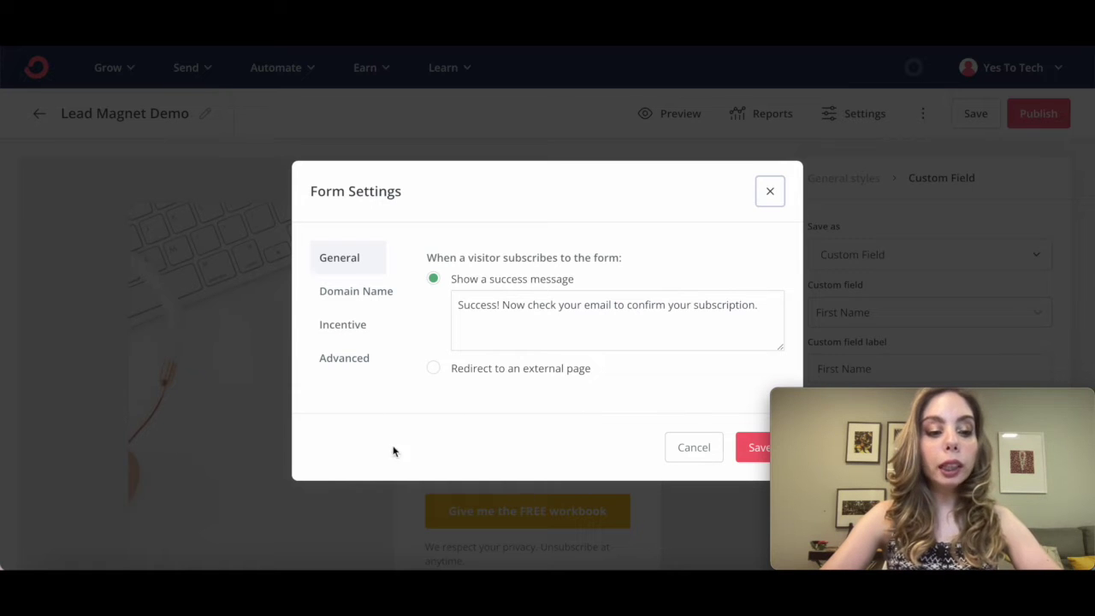
# Step: In the form's Incentive settings, review the incentive email and turn on auto-confirm for new subscribers
pyautogui.click(363, 327)
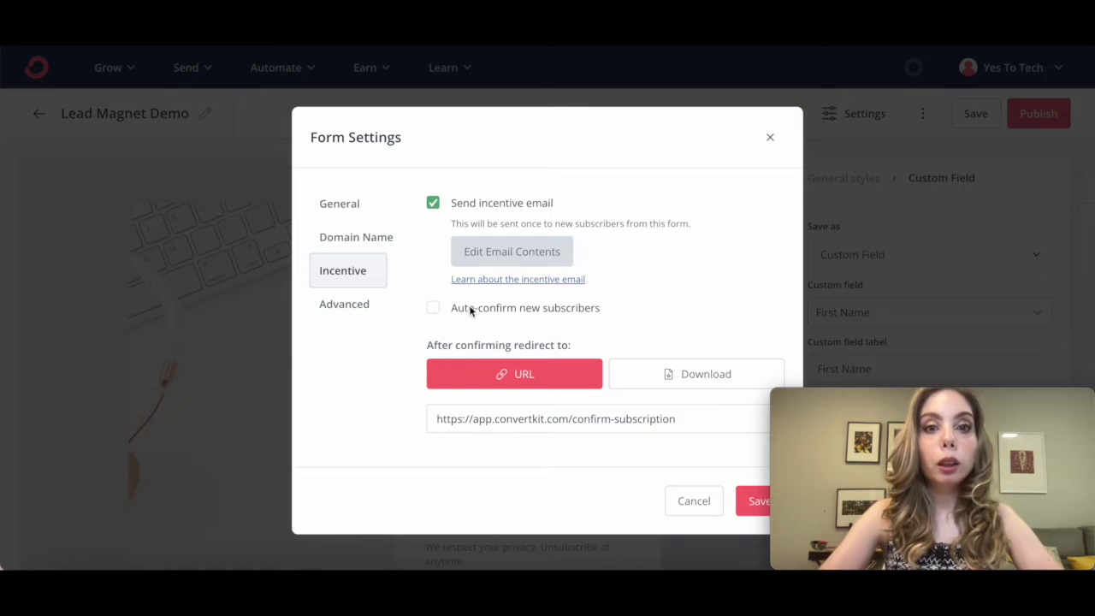
pyautogui.click(525, 257)
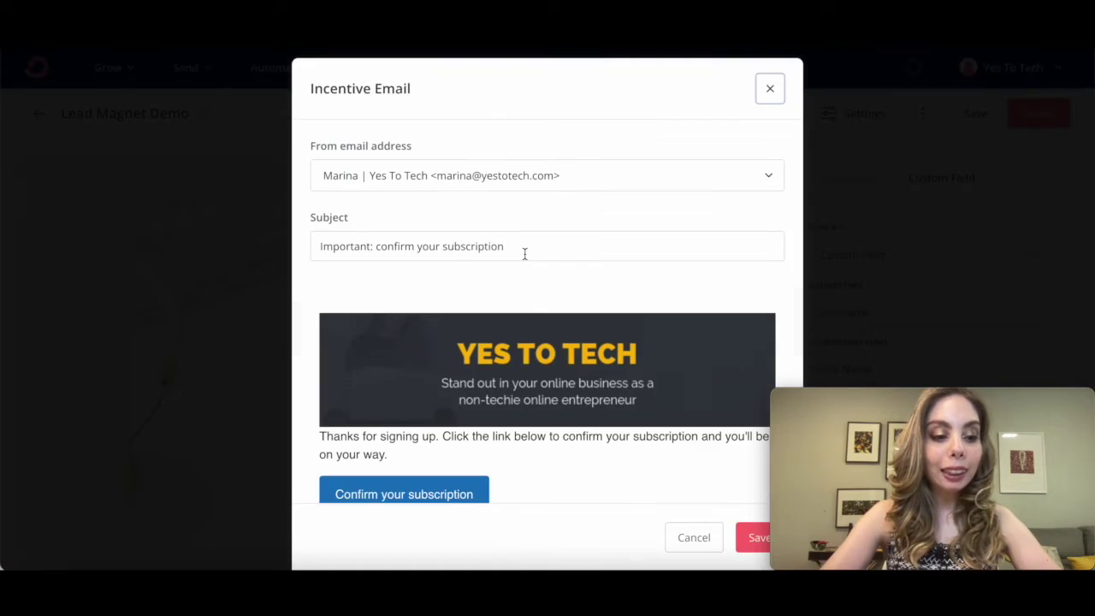
pyautogui.scroll(-3, 573, 303)
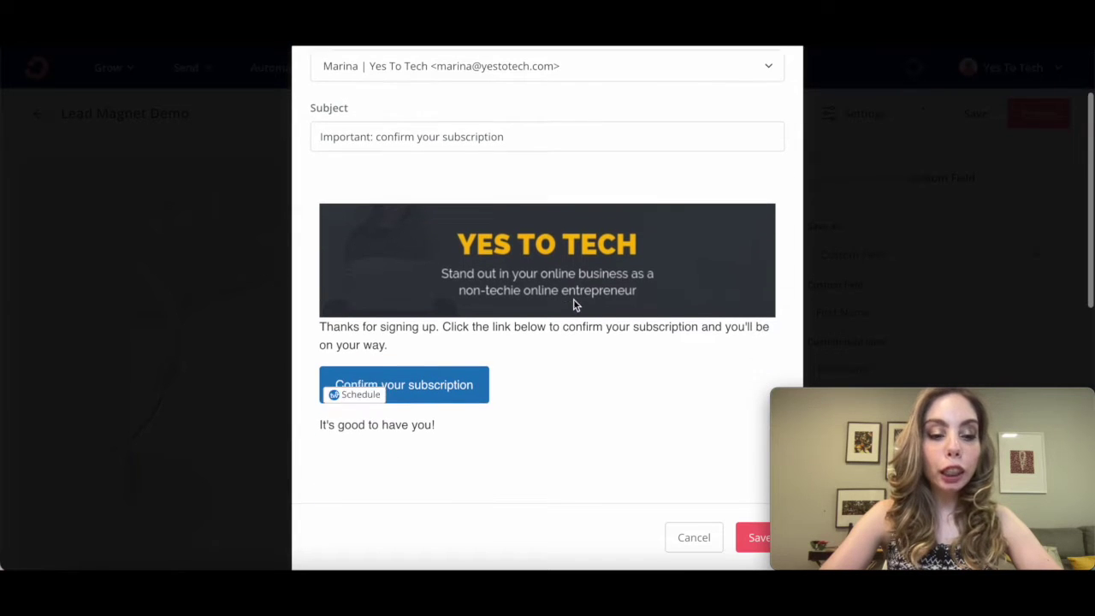
pyautogui.press('Escape')
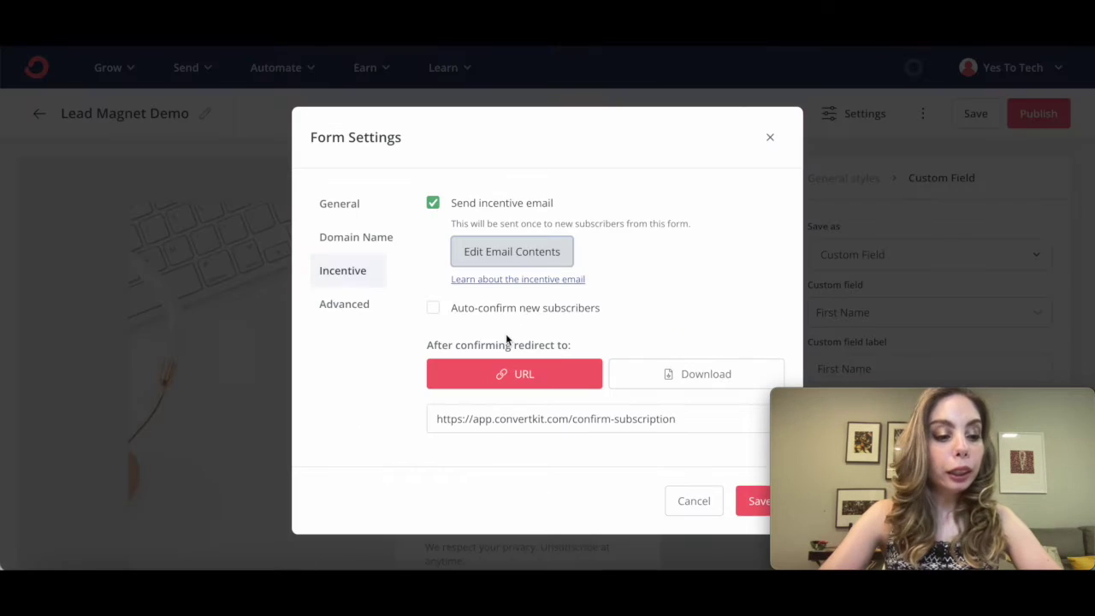
pyautogui.click(434, 312)
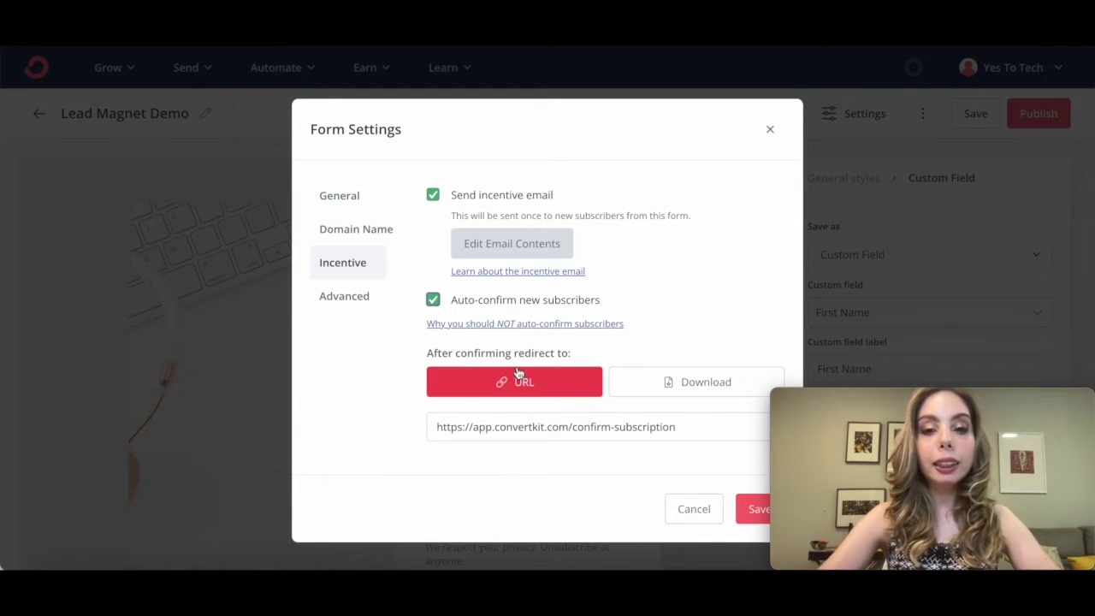
# Step: Deliver Lead Magnet Demo.pdf as the incentive download, save the settings, and publish the form
pyautogui.click(691, 385)
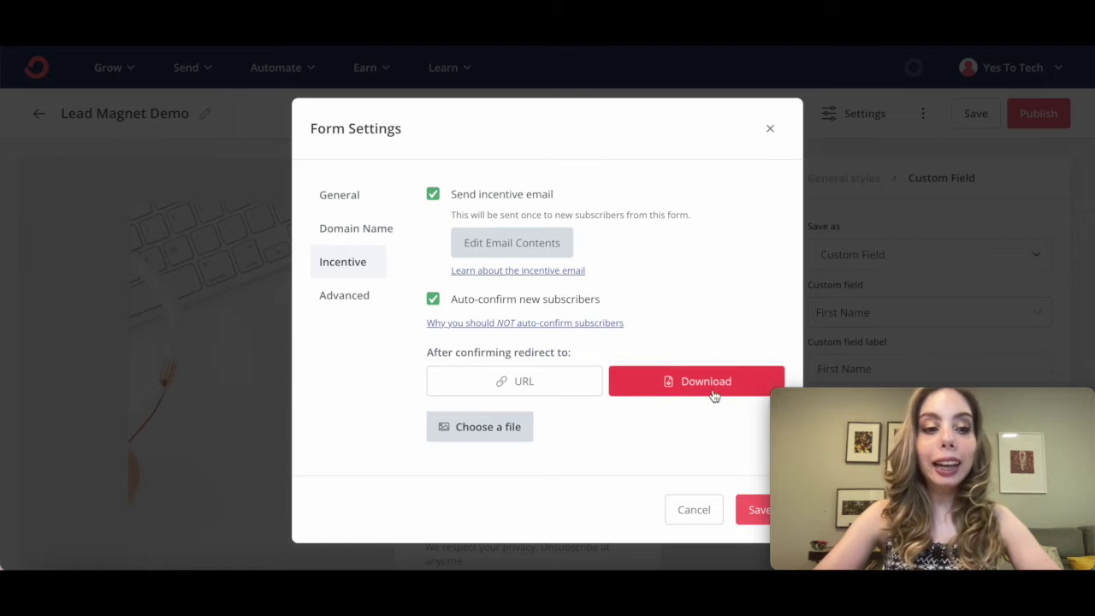
pyautogui.click(489, 432)
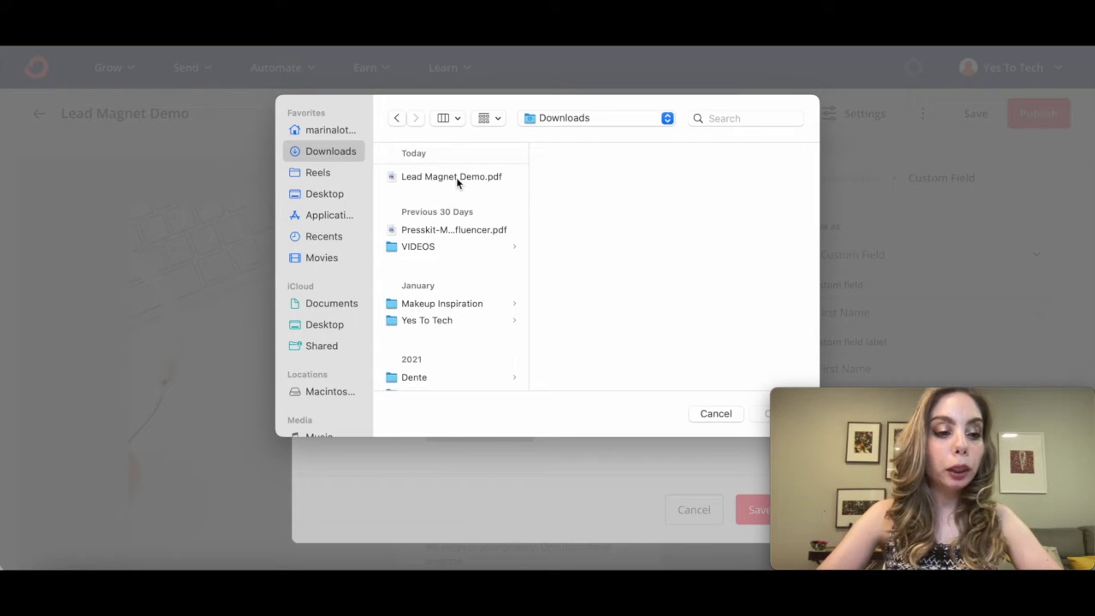
pyautogui.click(456, 177)
pyautogui.click(760, 415)
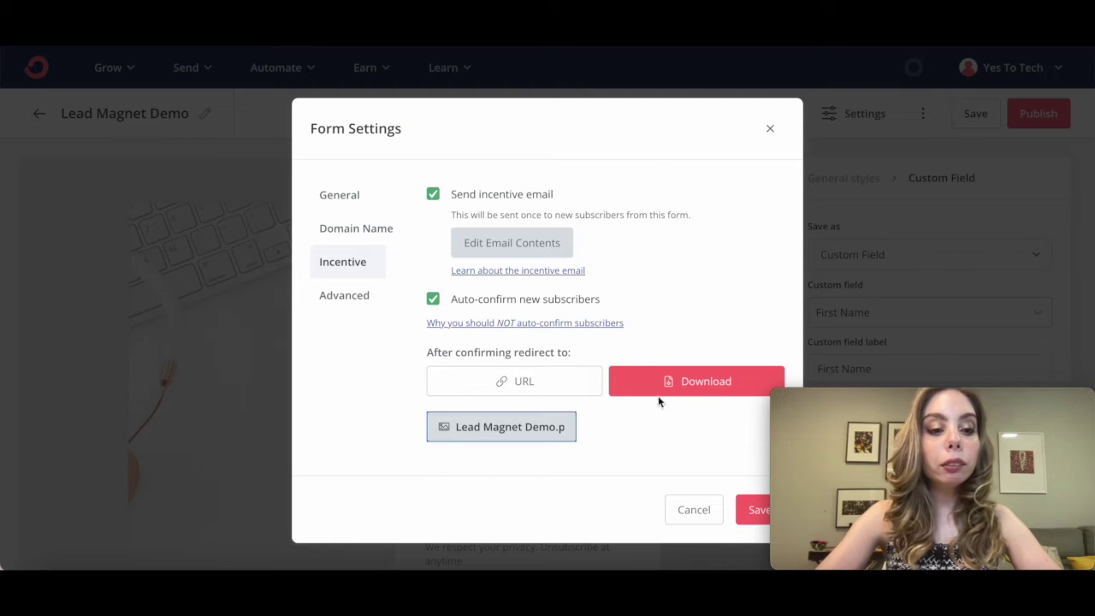
pyautogui.click(750, 511)
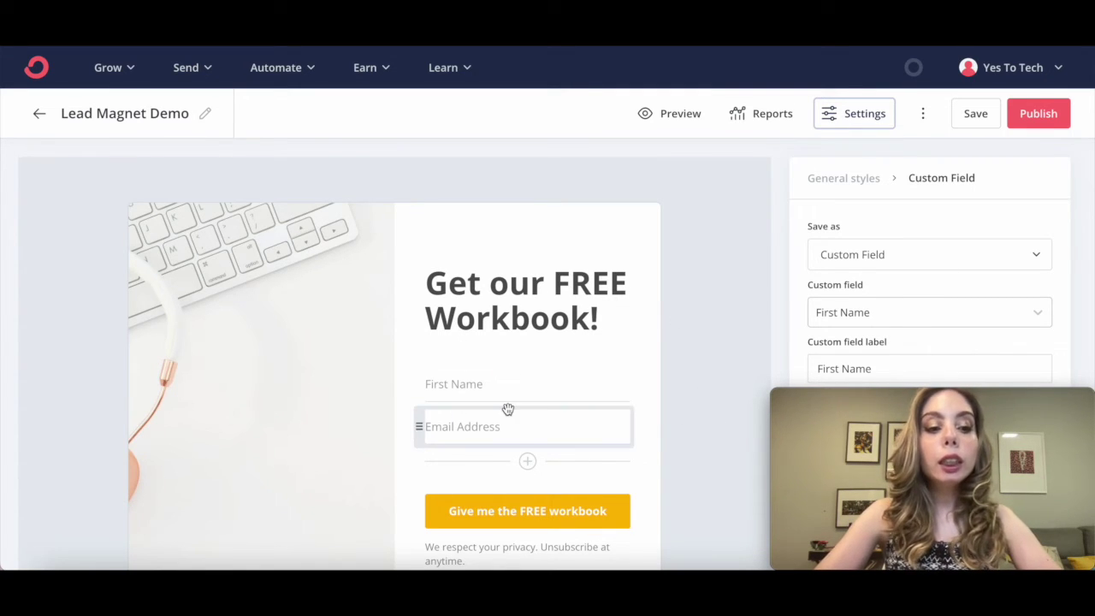
pyautogui.scroll(-1, 522, 417)
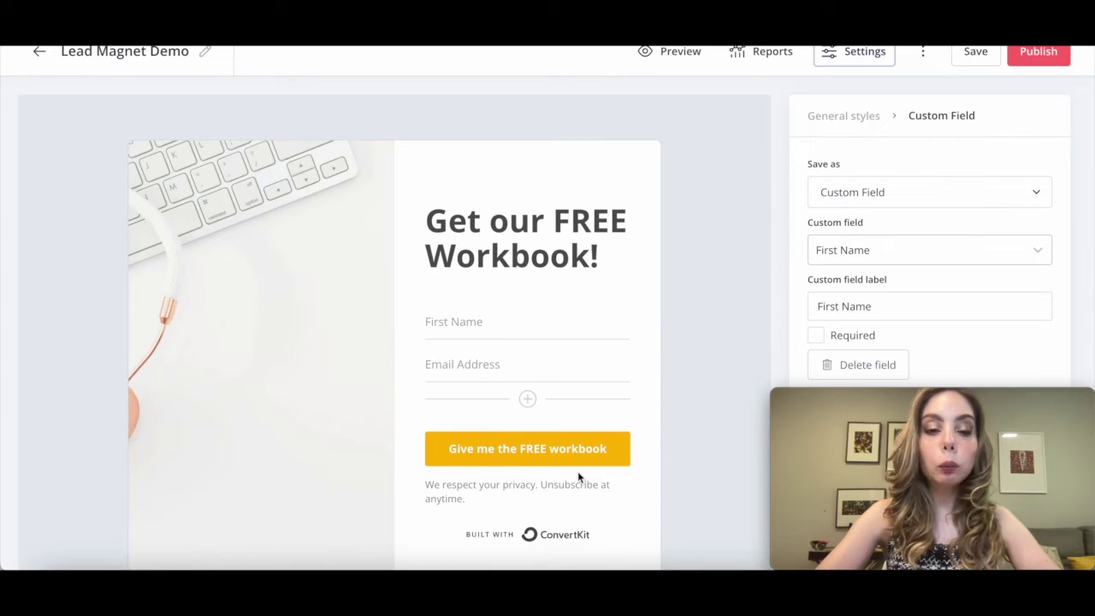
pyautogui.scroll(1, 532, 479)
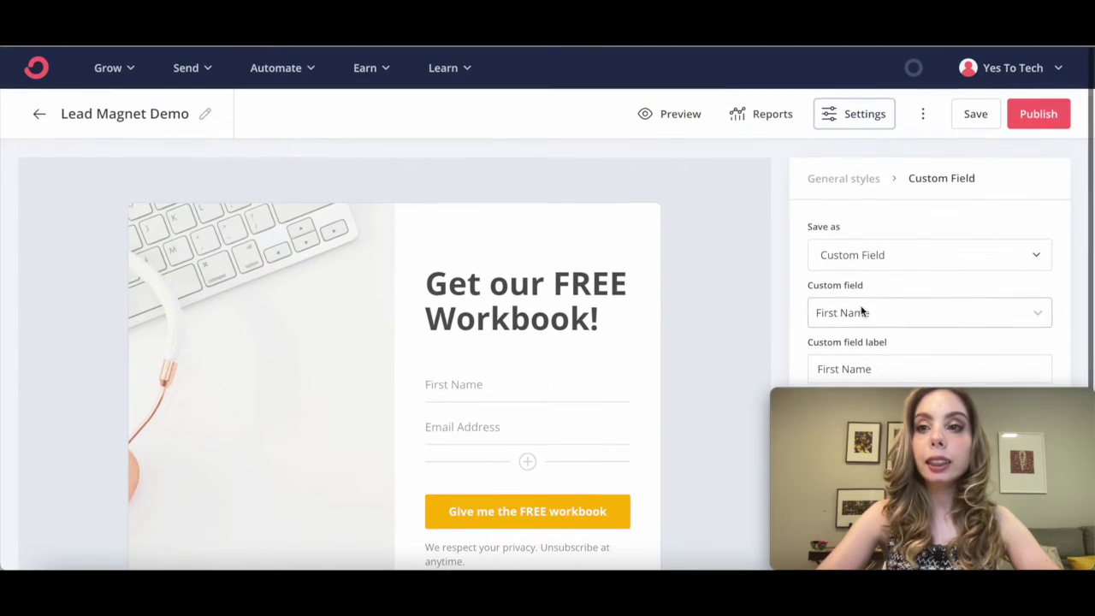
pyautogui.click(1038, 114)
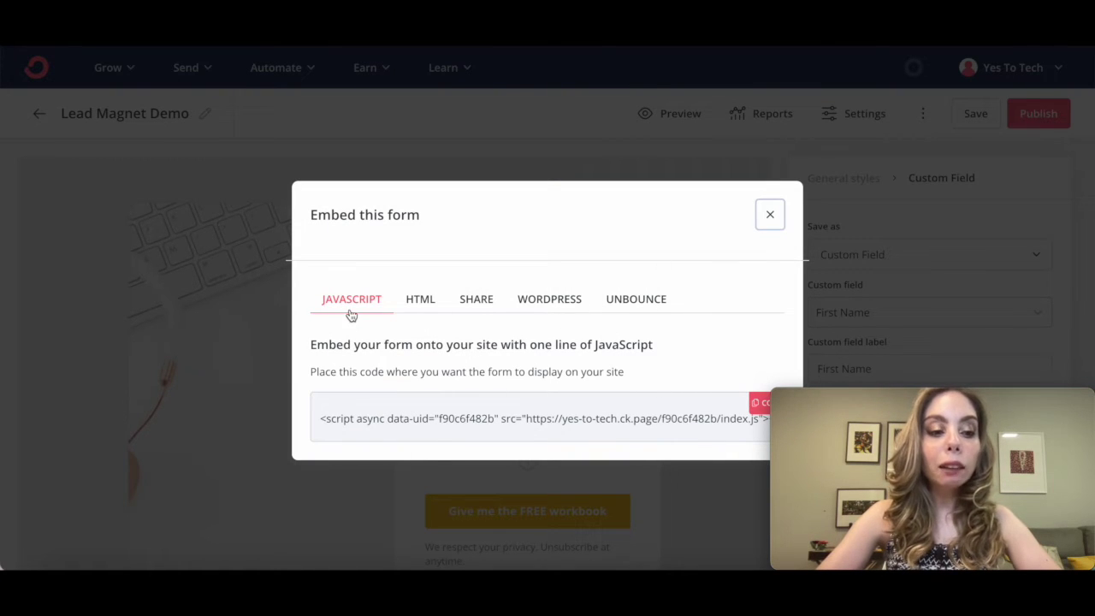
# Step: Review the HTML, Share, WordPress and Unbounce embed options, then close the embed dialog
pyautogui.click(416, 301)
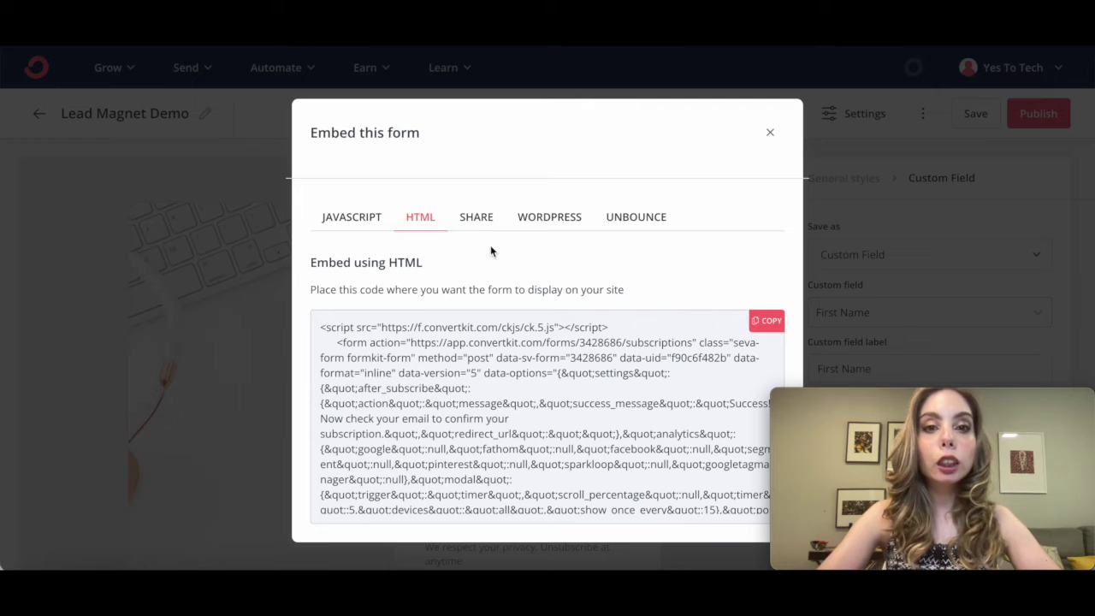
pyautogui.click(478, 220)
pyautogui.click(546, 319)
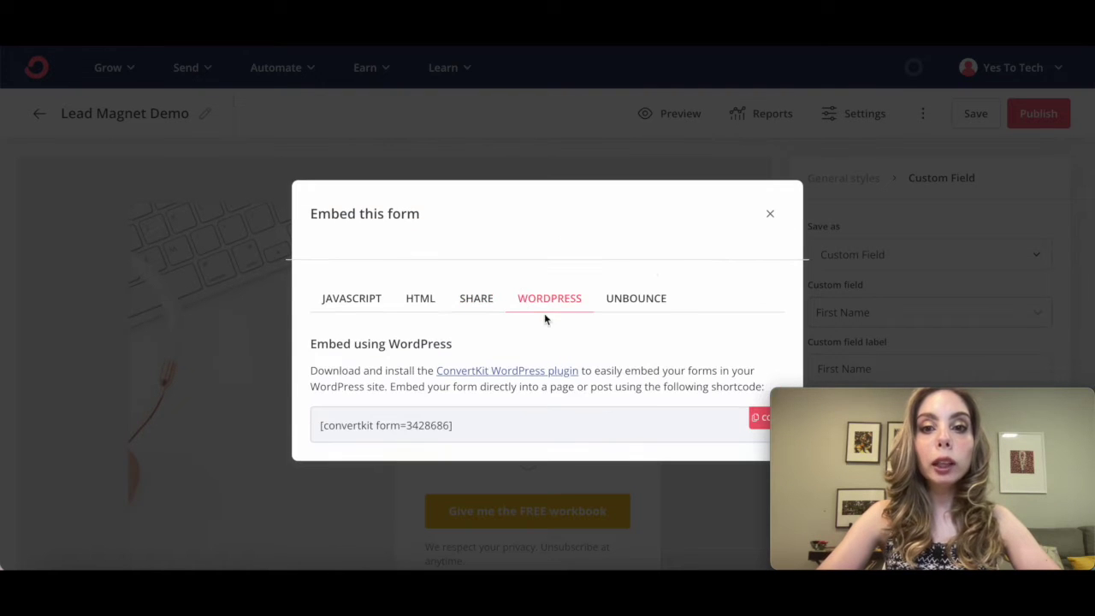
pyautogui.click(636, 299)
pyautogui.press('Escape')
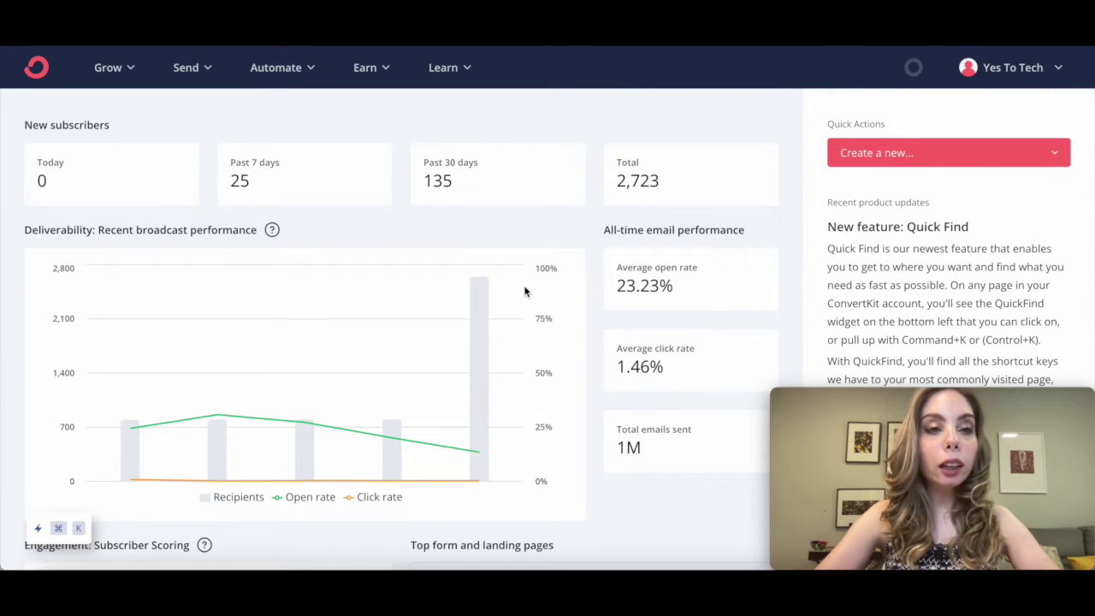
# Step: Create a new landing page, filter the templates to eBook, and choose Siesta
pyautogui.click(130, 68)
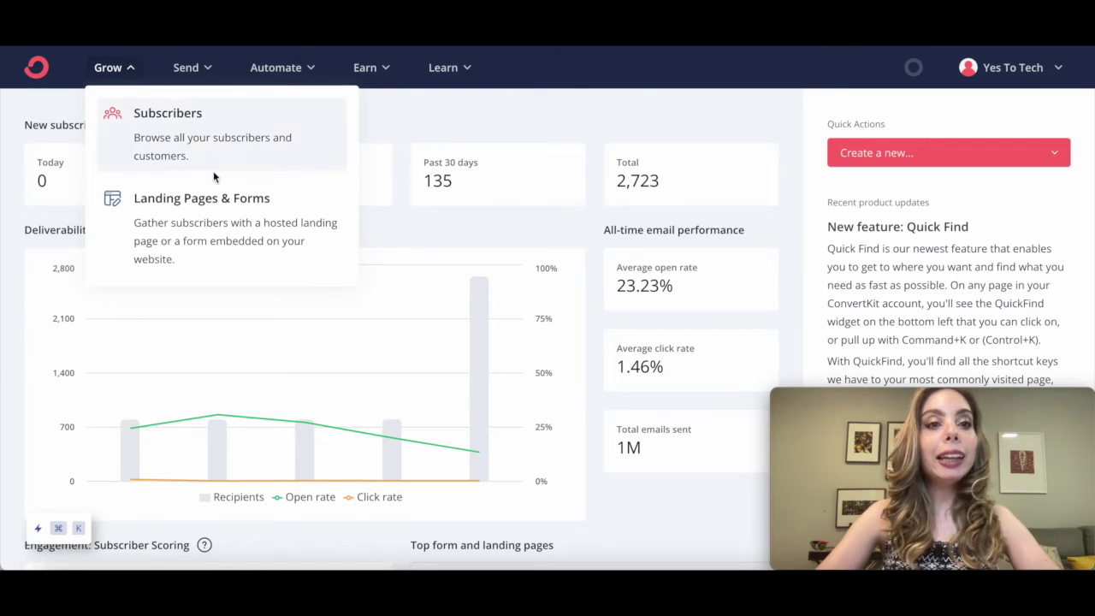
pyautogui.click(229, 211)
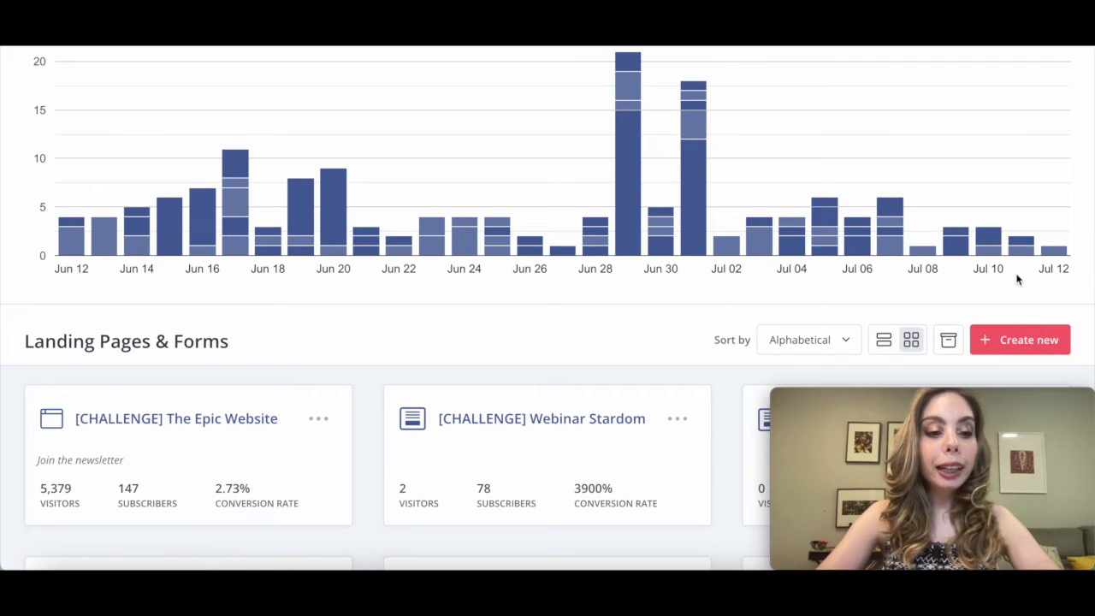
pyautogui.click(1007, 335)
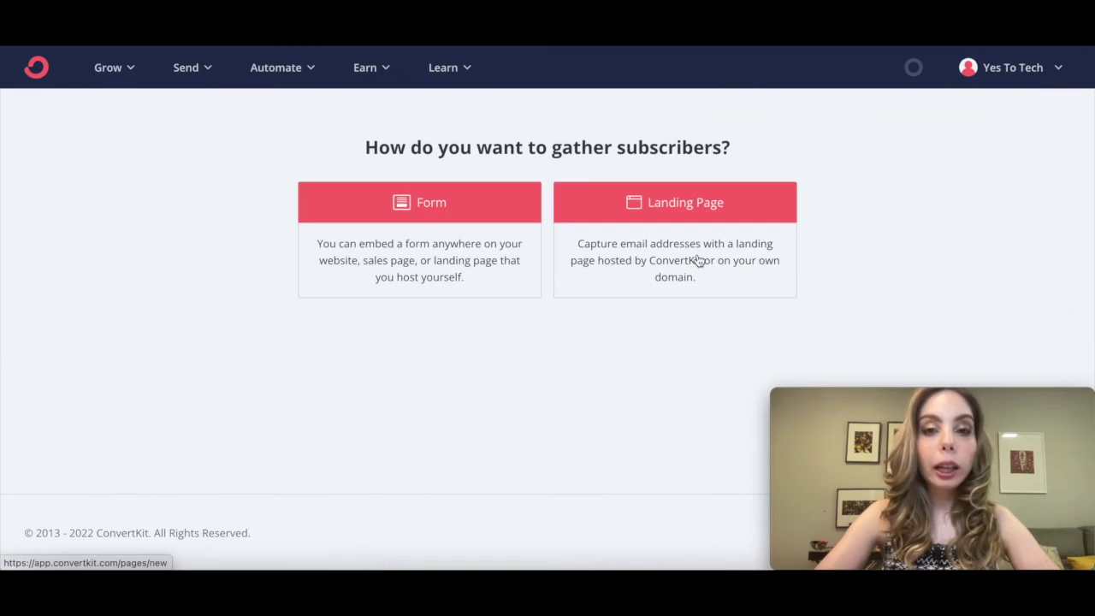
pyautogui.click(683, 223)
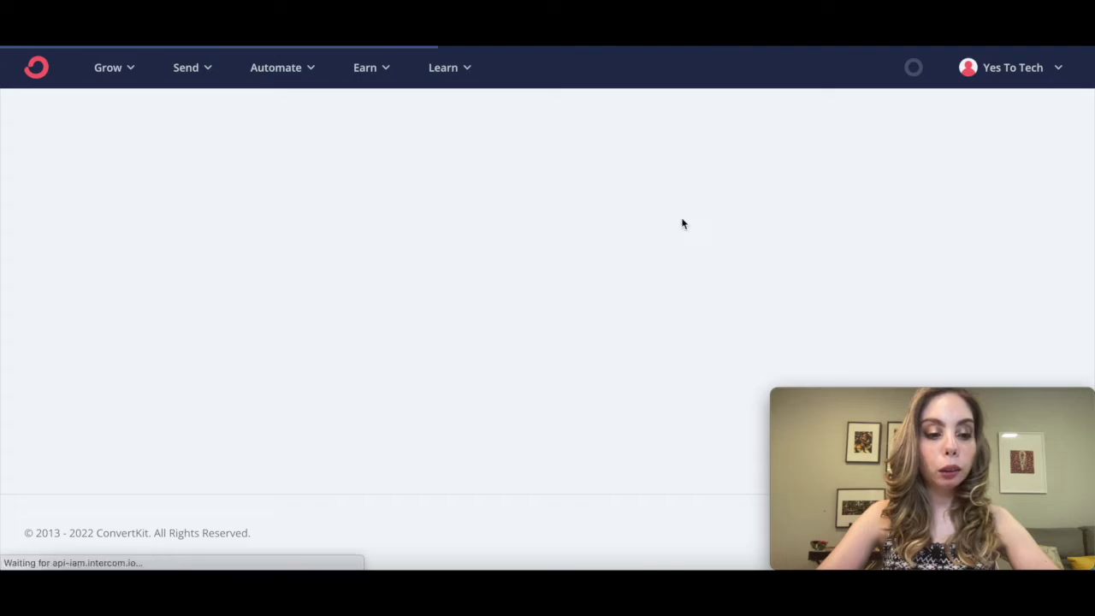
pyautogui.scroll(-10, 681, 220)
pyautogui.scroll(-15, 681, 222)
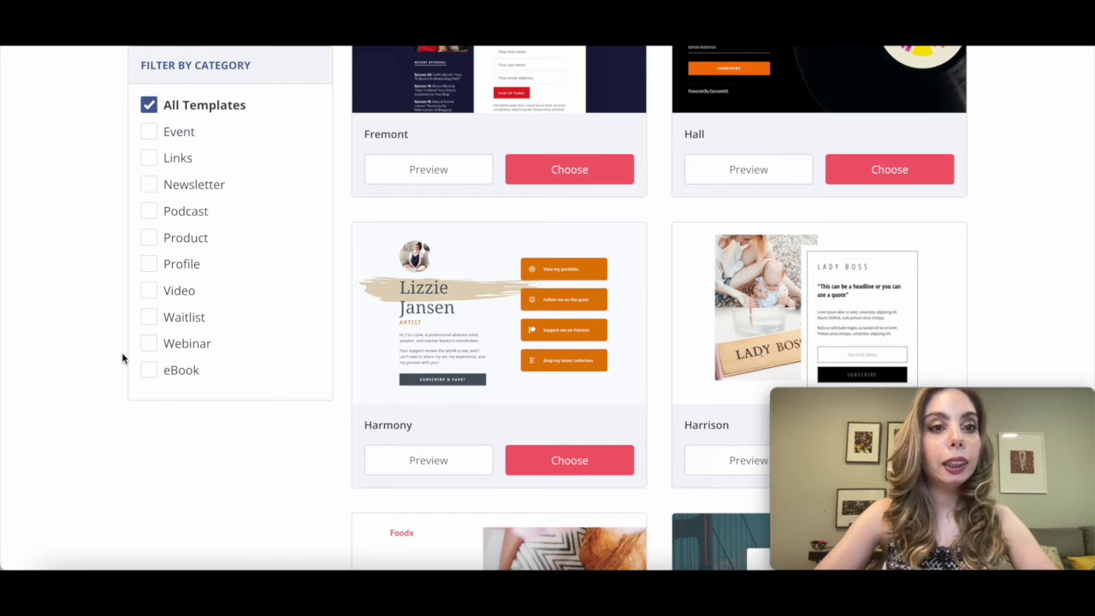
pyautogui.scroll(10, 122, 358)
pyautogui.click(149, 370)
pyautogui.scroll(-1, 723, 288)
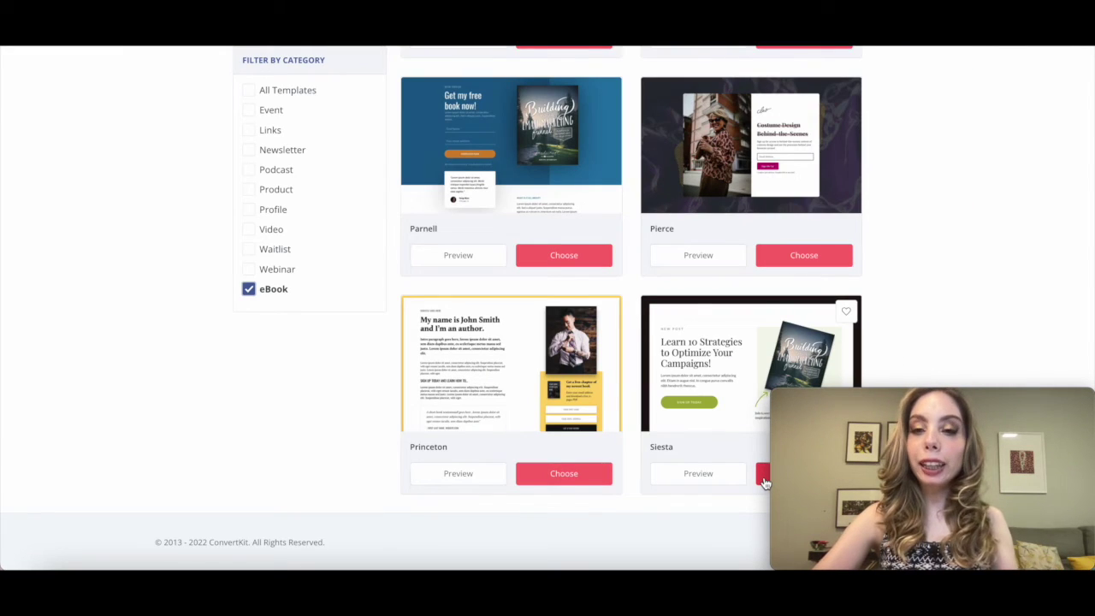
pyautogui.click(764, 479)
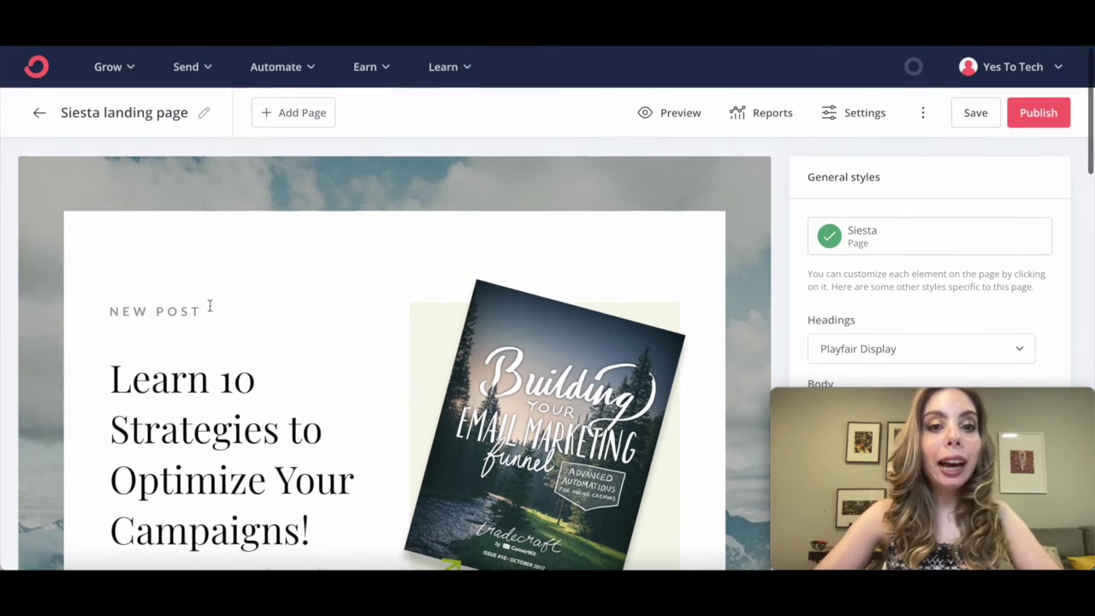
pyautogui.scroll(-3, 240, 307)
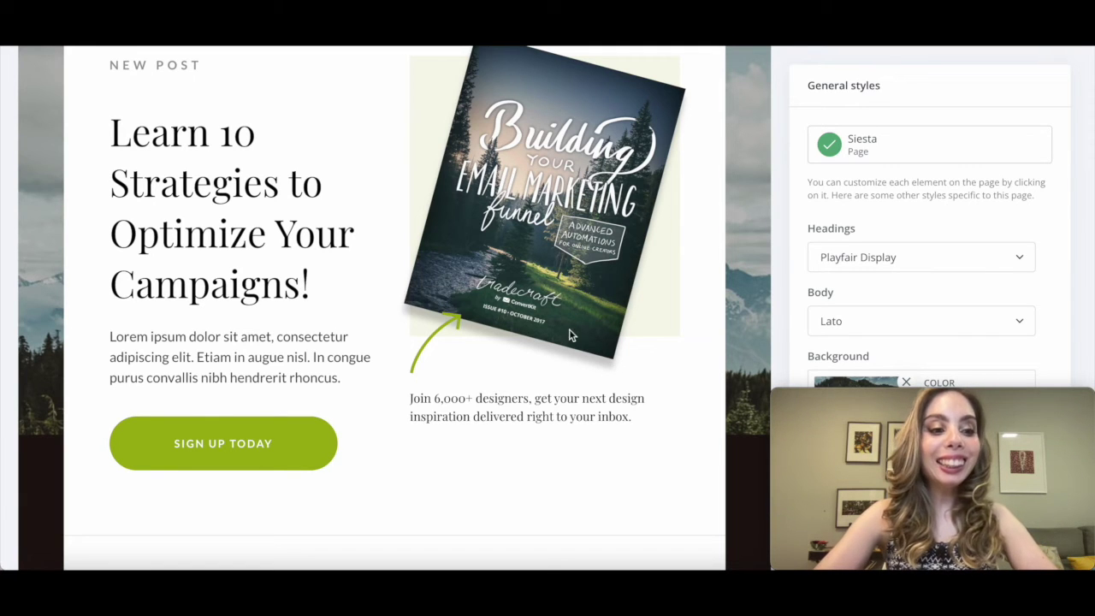
pyautogui.scroll(3, 323, 317)
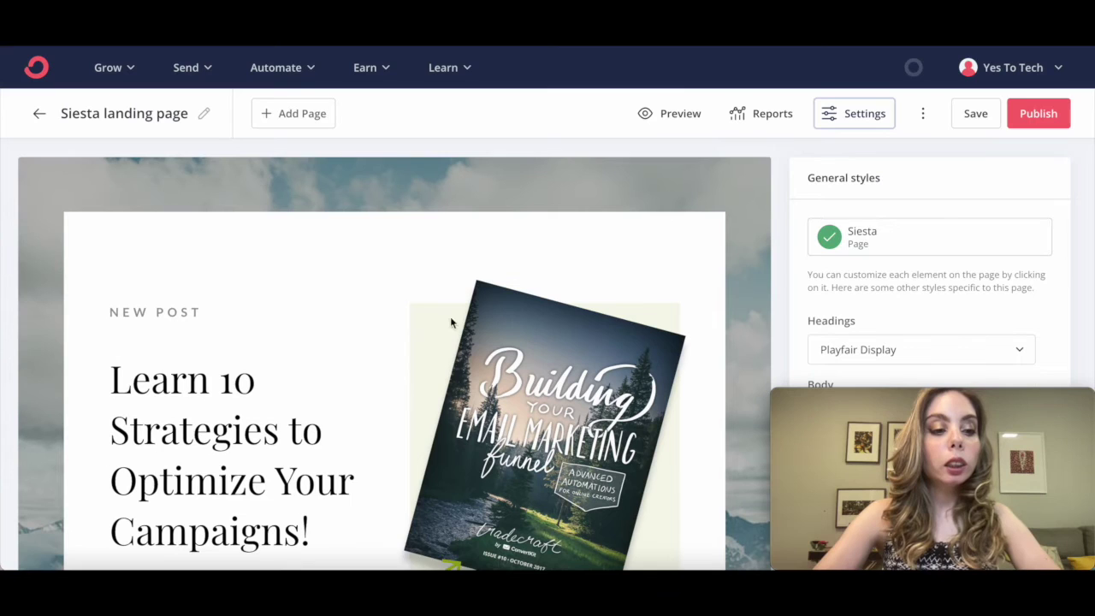
pyautogui.scroll(-3, 484, 462)
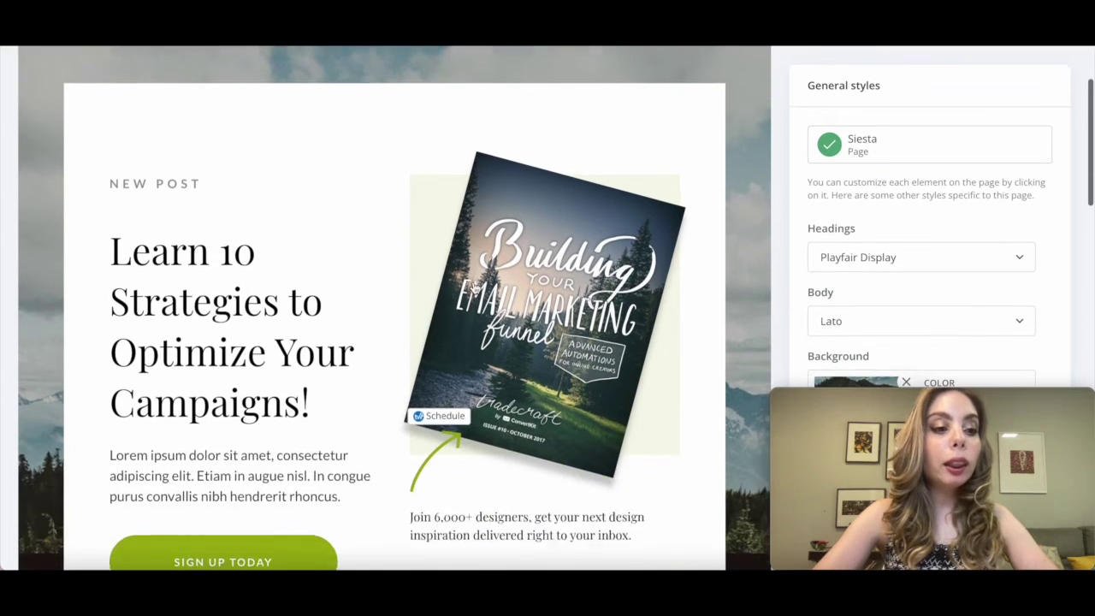
pyautogui.scroll(3, 485, 360)
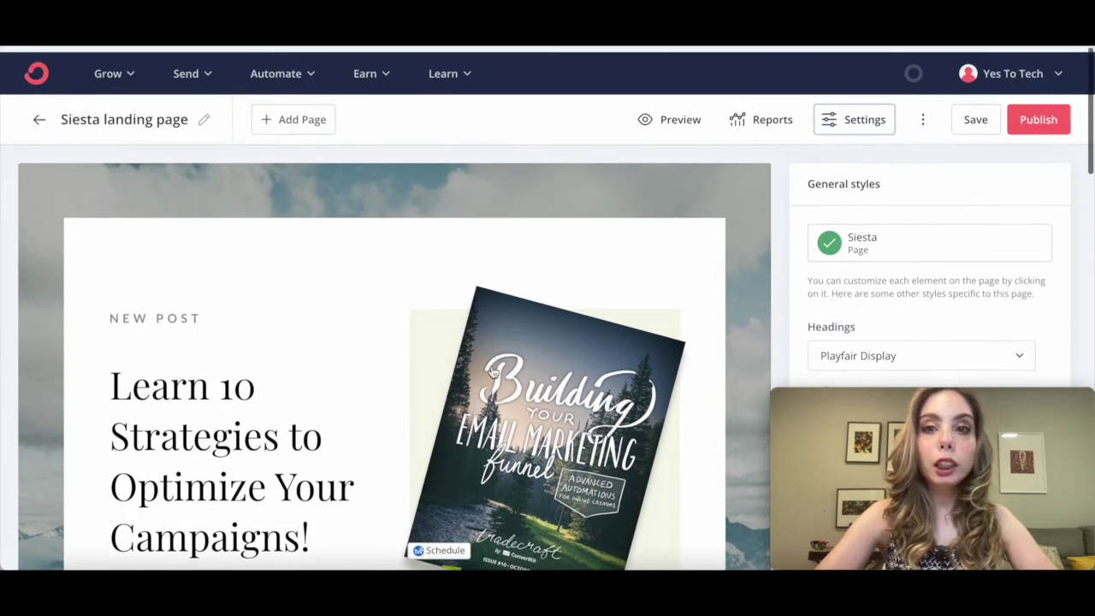
pyautogui.click(835, 119)
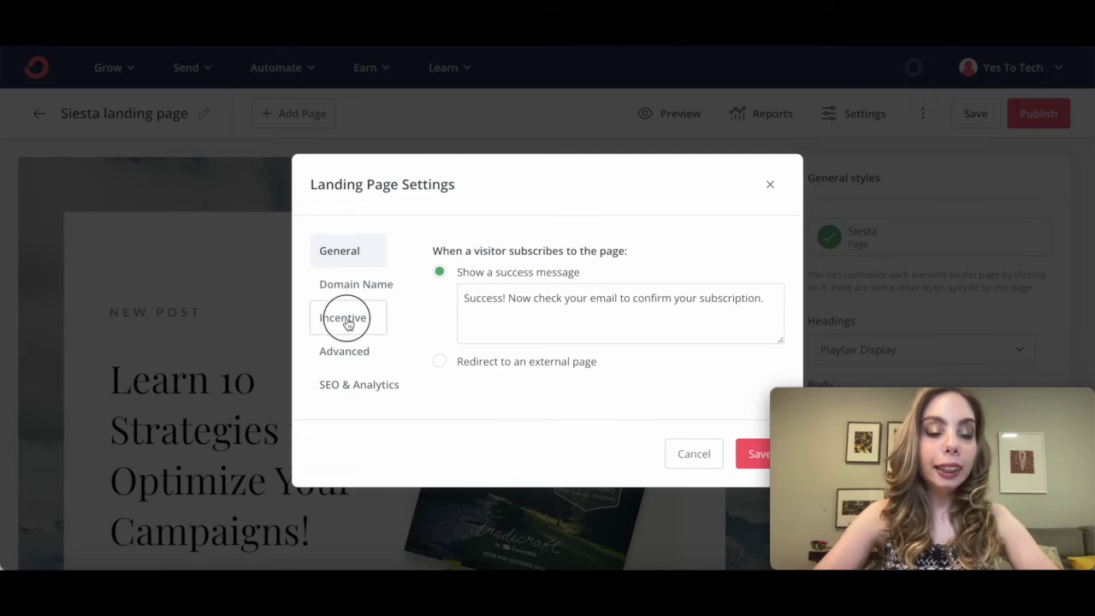
# Step: In the Incentive tab, review the incentive email, then turn on auto-confirm for new subscribers
pyautogui.click(344, 319)
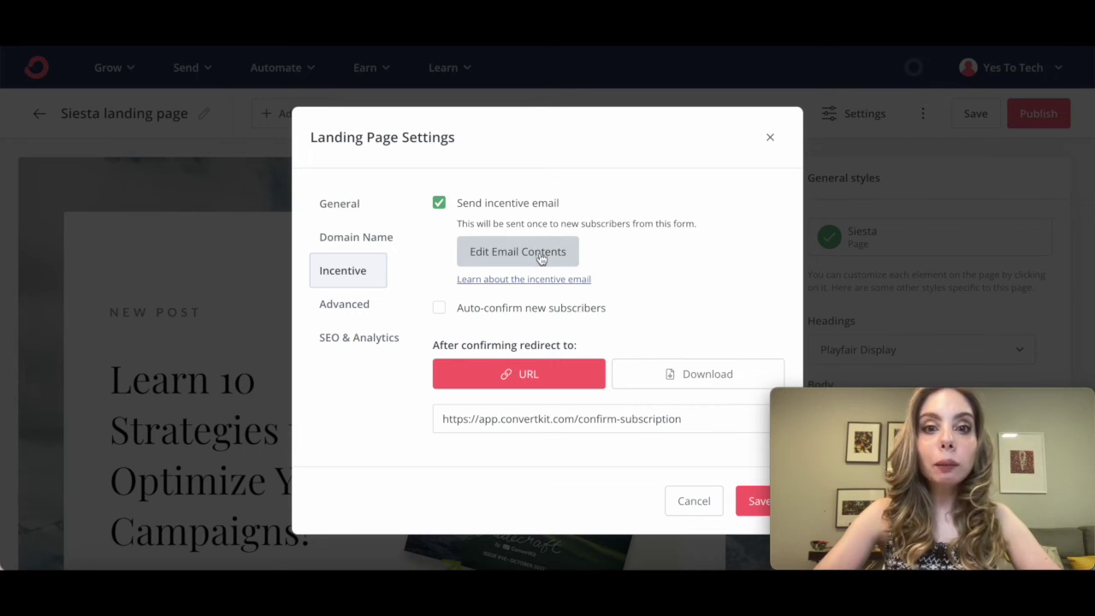
pyautogui.click(506, 254)
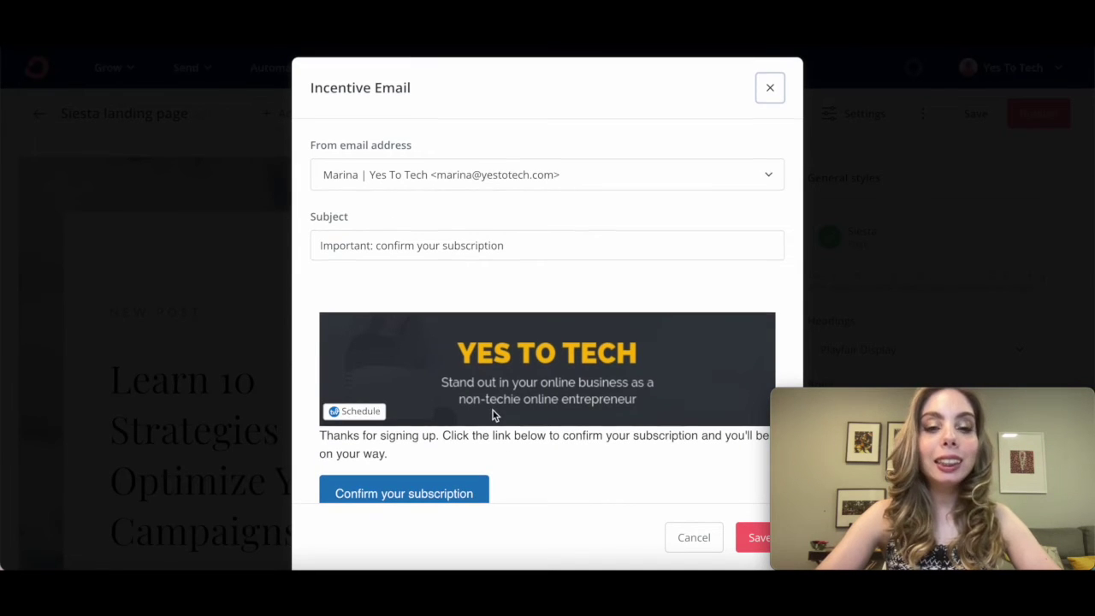
pyautogui.scroll(-2, 492, 415)
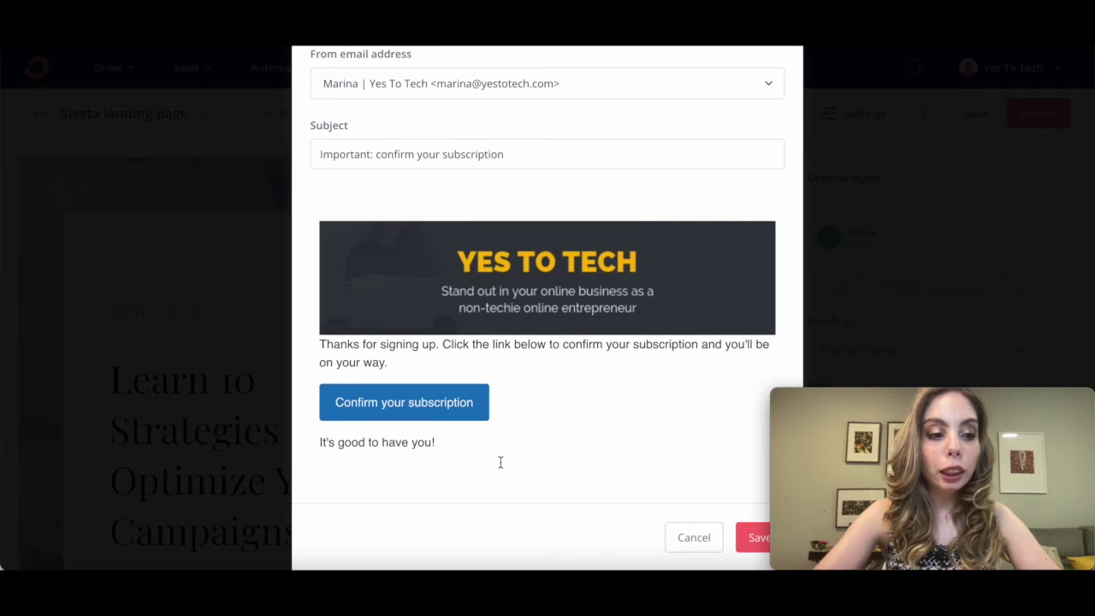
pyautogui.press('Escape')
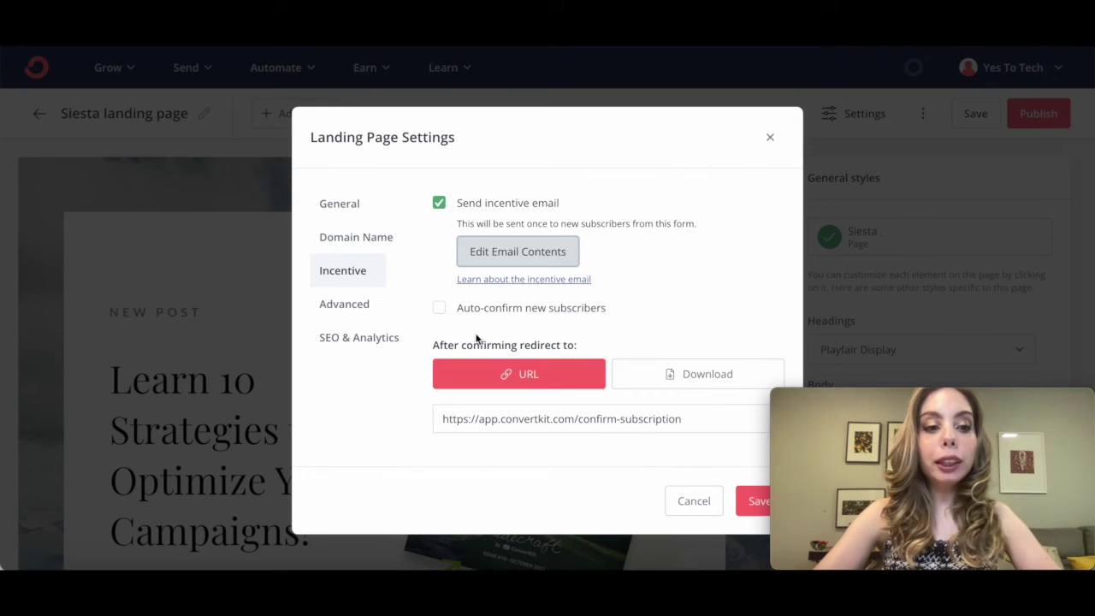
pyautogui.click(439, 309)
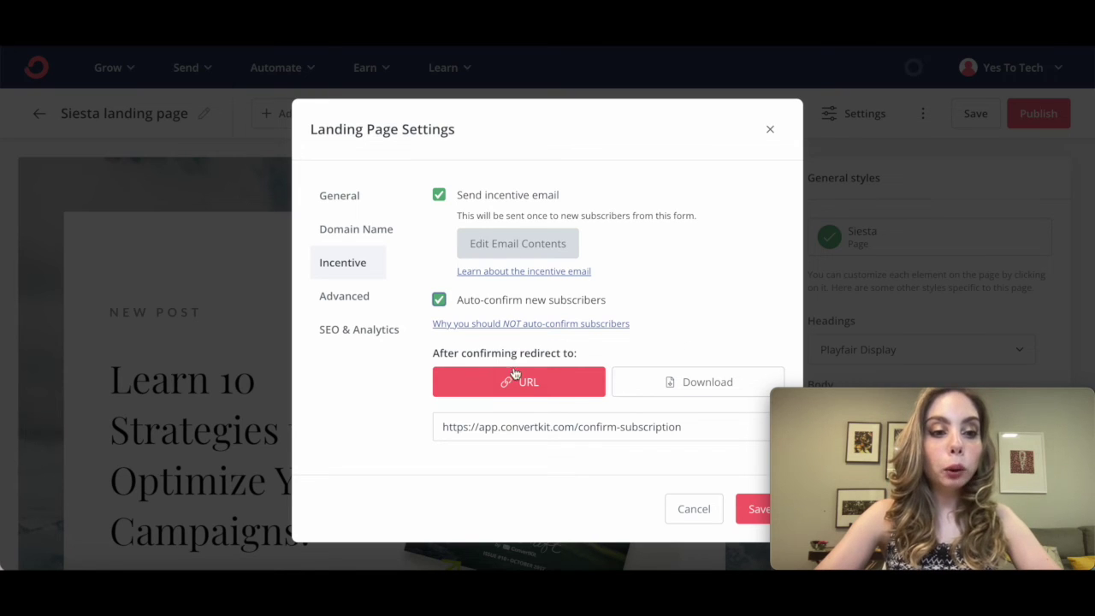
# Step: Attach Lead Magnet Demo.pdf as the post-confirmation download for Siesta and save the settings
pyautogui.scroll(-1, 513, 342)
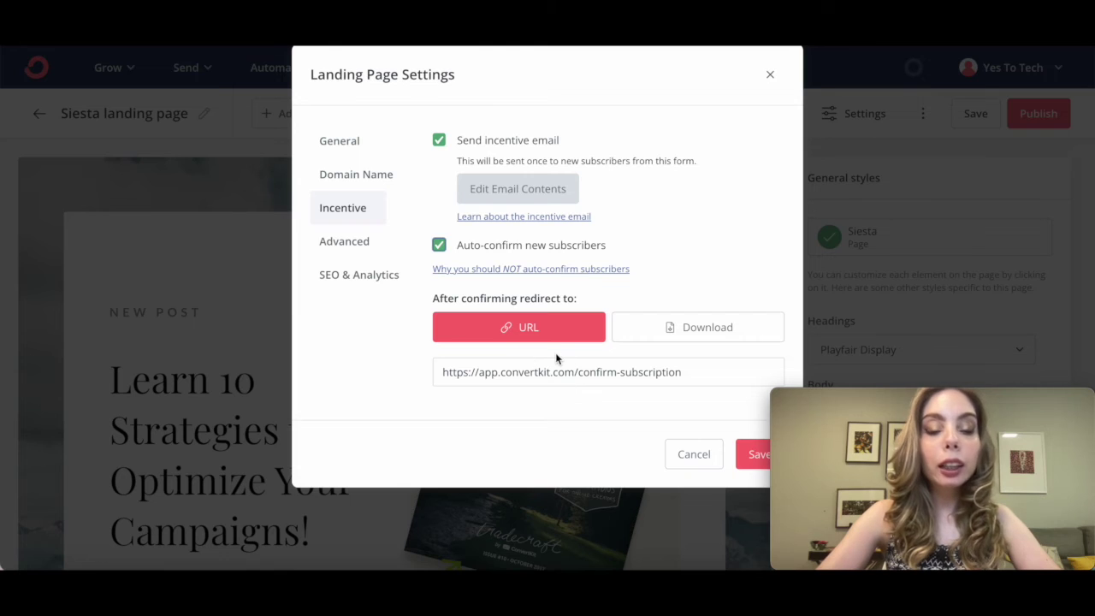
pyautogui.click(709, 332)
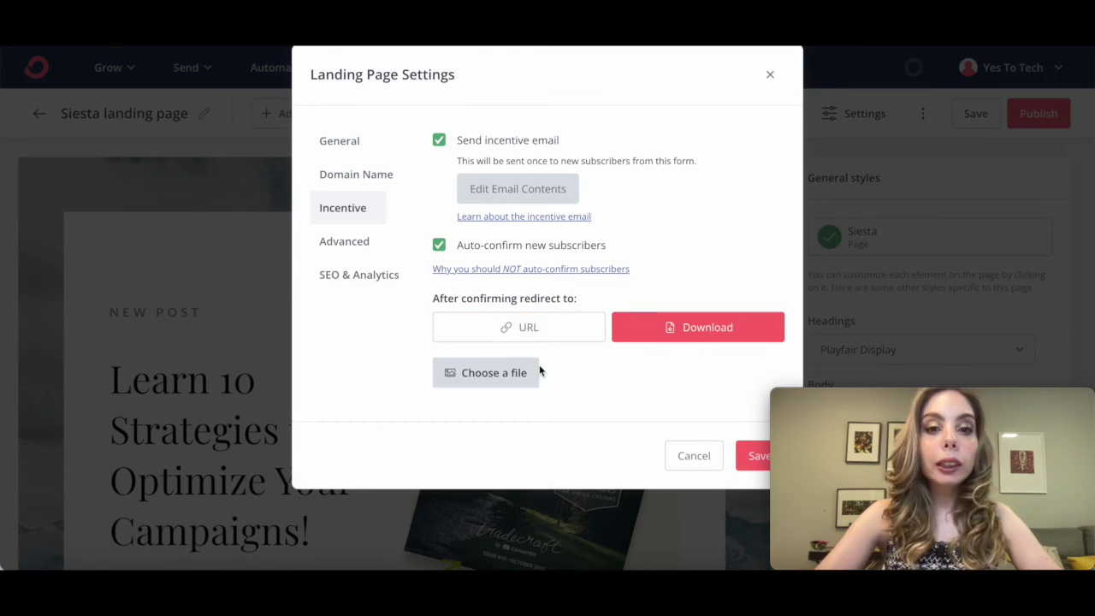
pyautogui.click(506, 376)
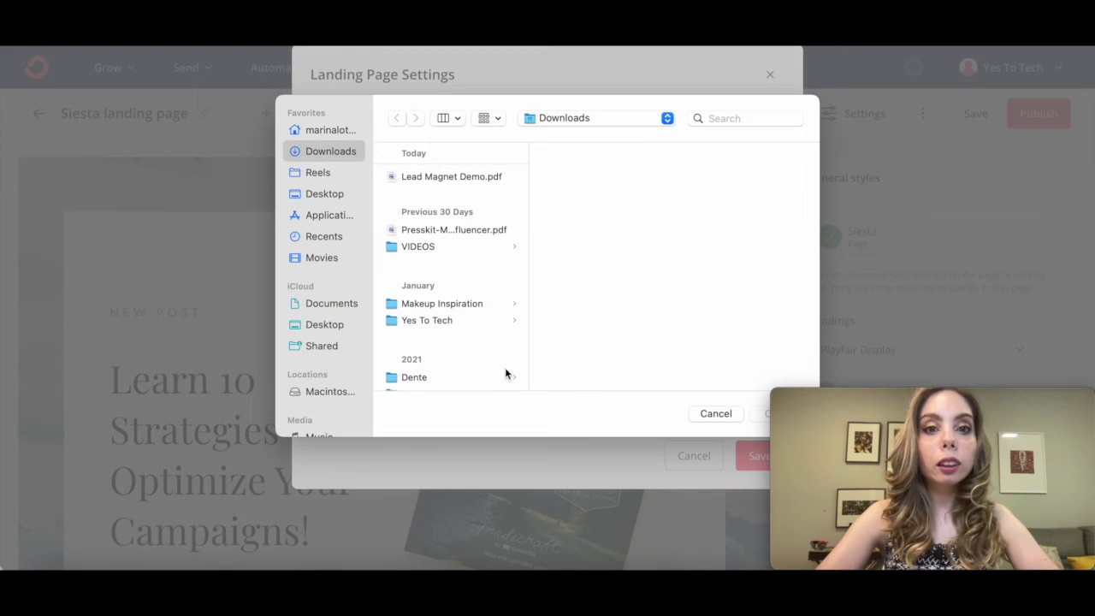
pyautogui.click(491, 177)
pyautogui.click(759, 415)
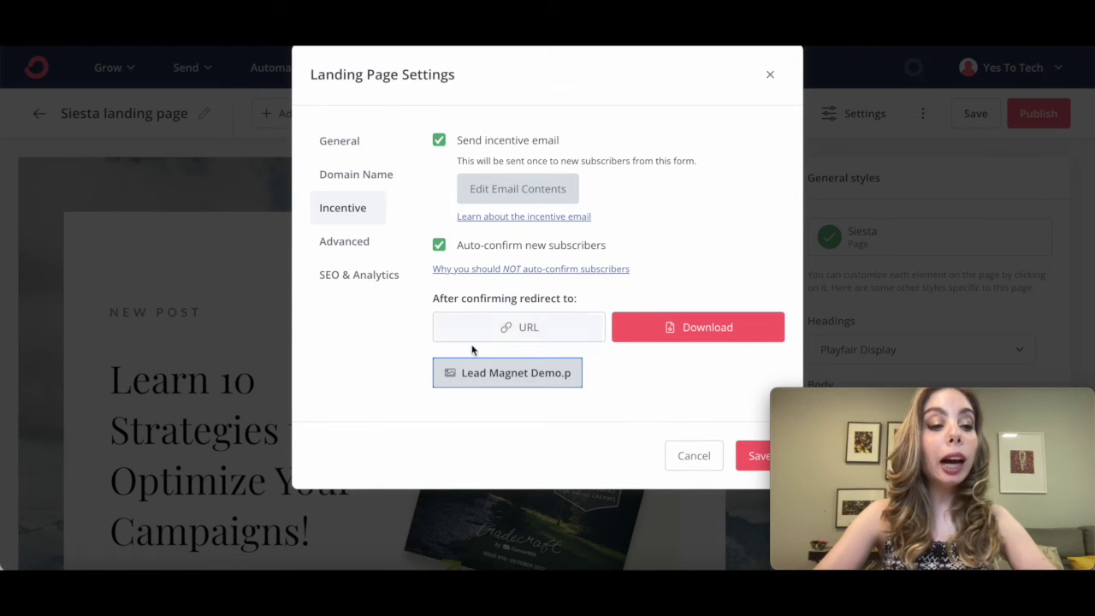
pyautogui.click(757, 456)
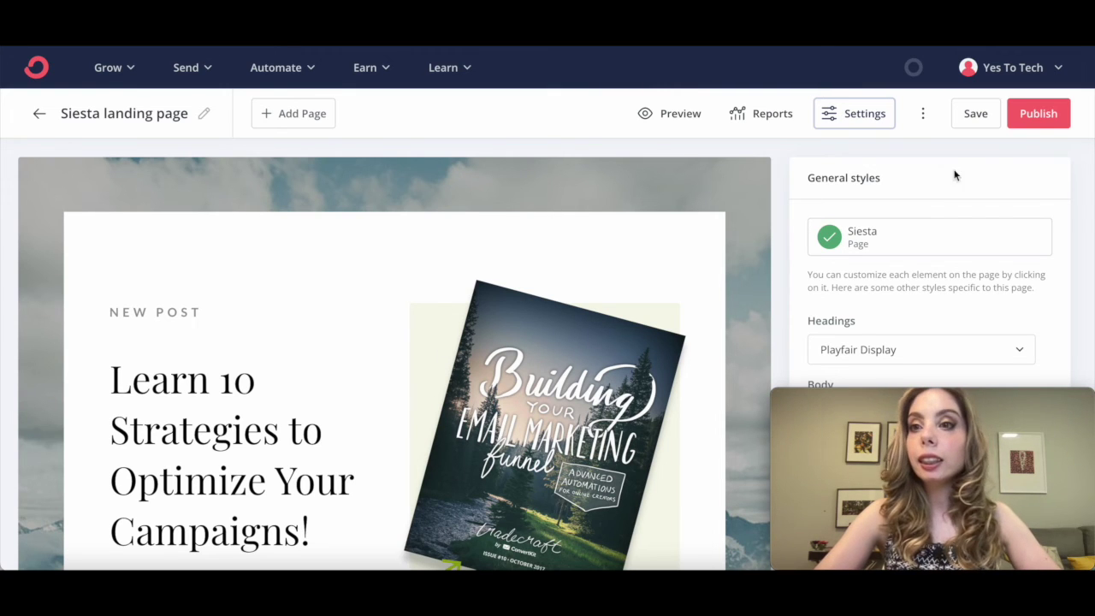
# Step: Publish the Siesta landing page and review its public URL and WordPress embed options
pyautogui.click(1040, 116)
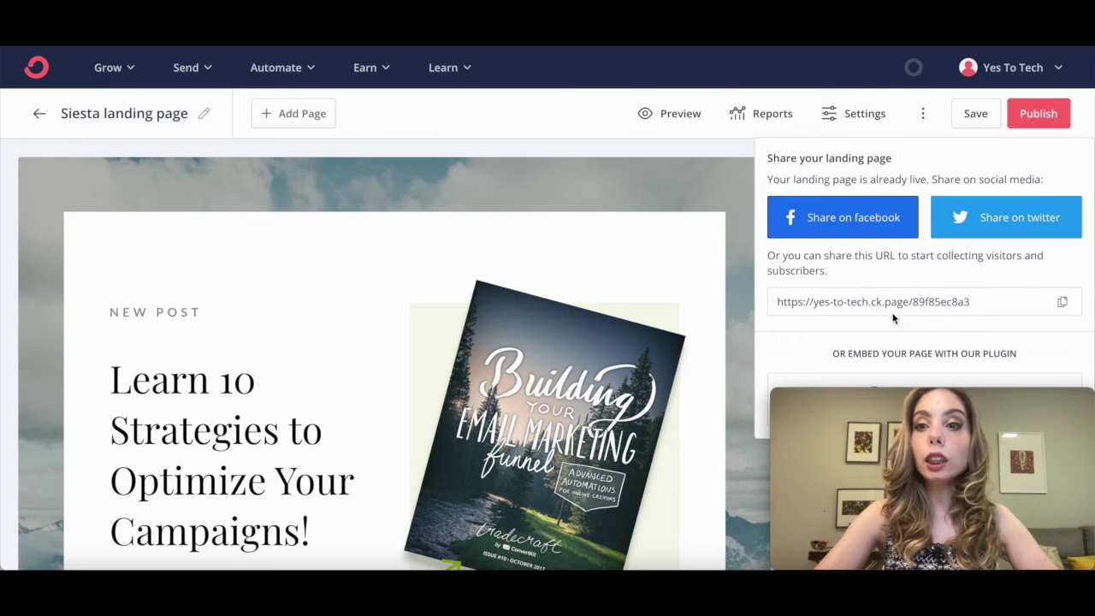
pyautogui.scroll(-1, 943, 322)
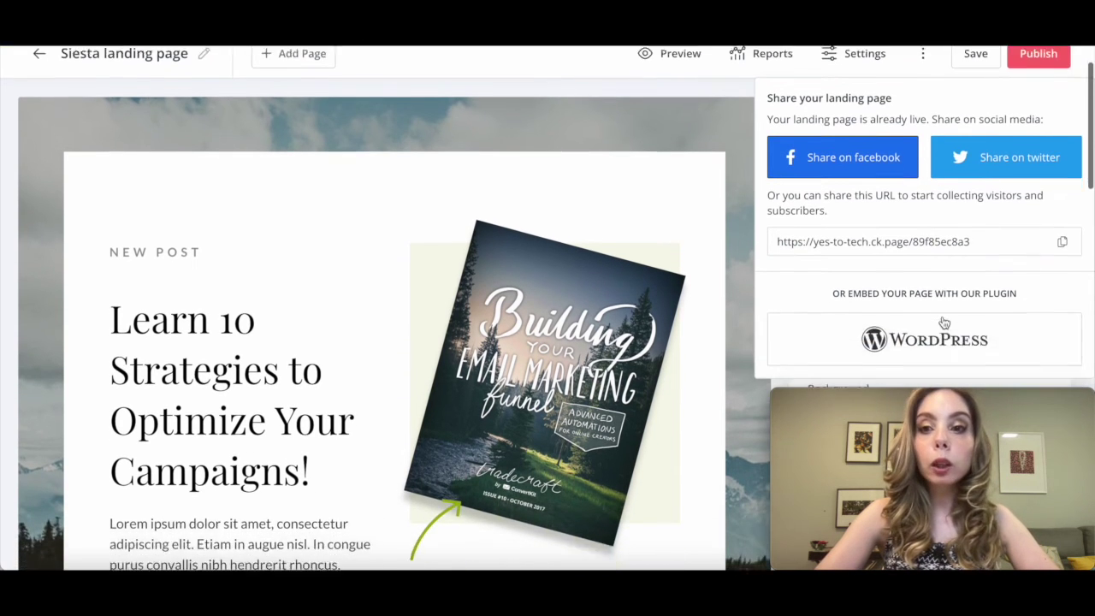